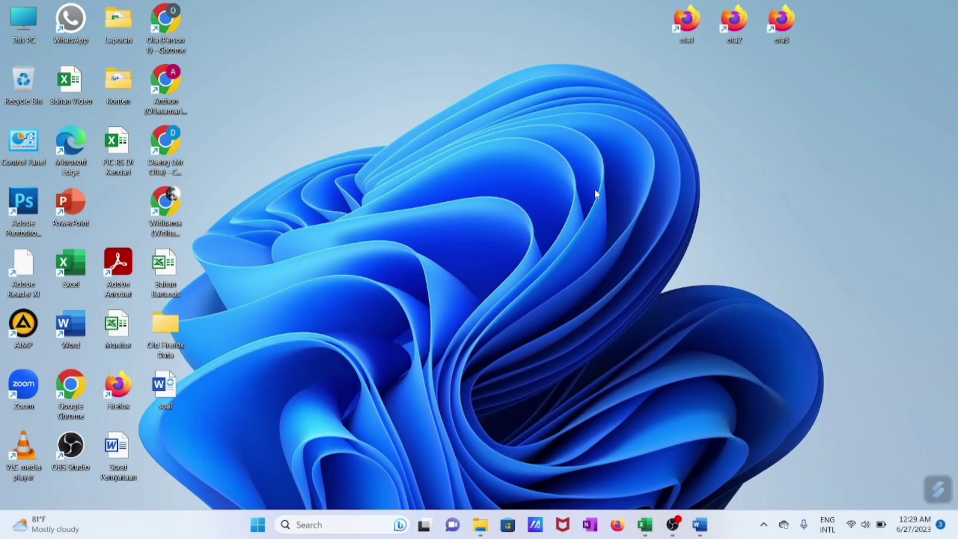
# - Open the blank Word document, Document1, from the taskbar so it fills the screen
pyautogui.click(695, 442)
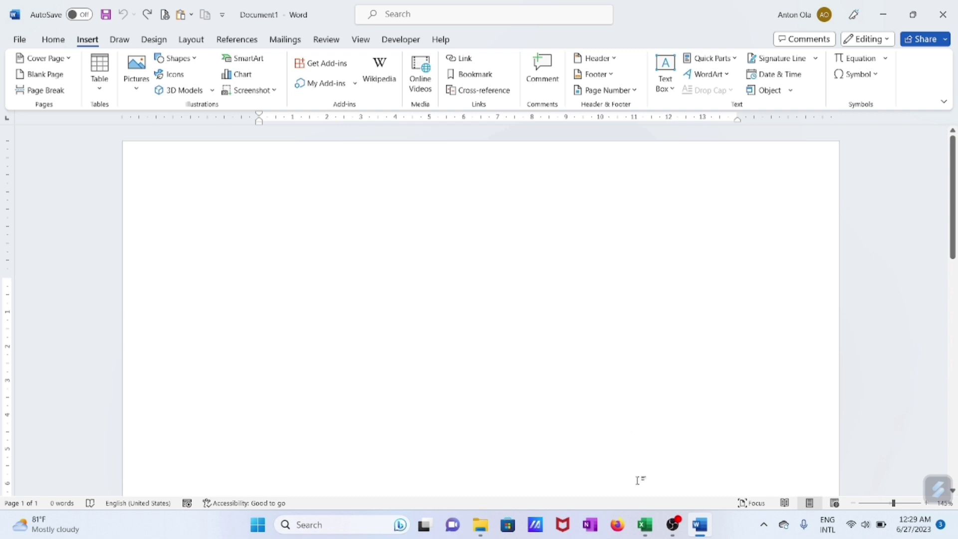
pyautogui.moveTo(643, 525)
pyautogui.click(632, 464)
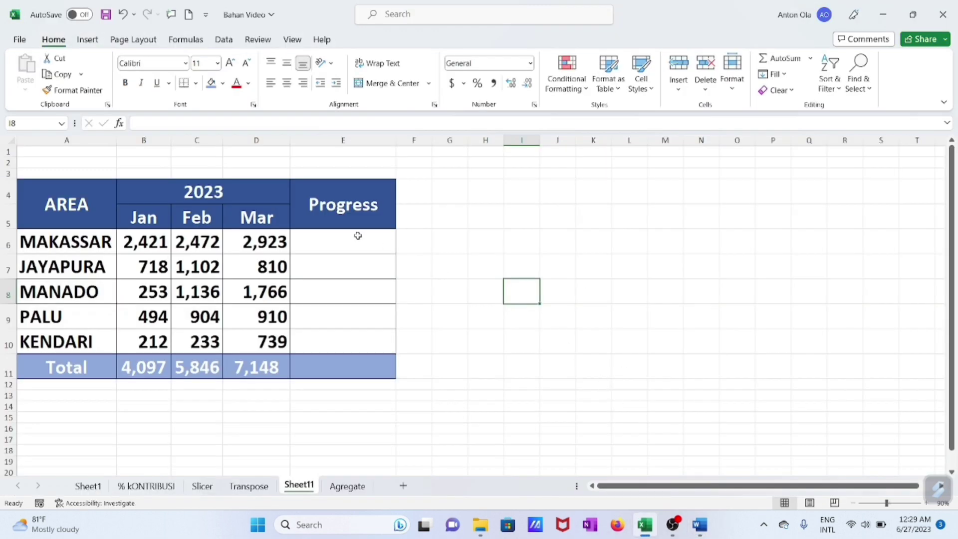
pyautogui.moveTo(55, 200)
pyautogui.mouseDown()
pyautogui.moveTo(273, 256)
pyautogui.moveTo(344, 364)
pyautogui.mouseUp()
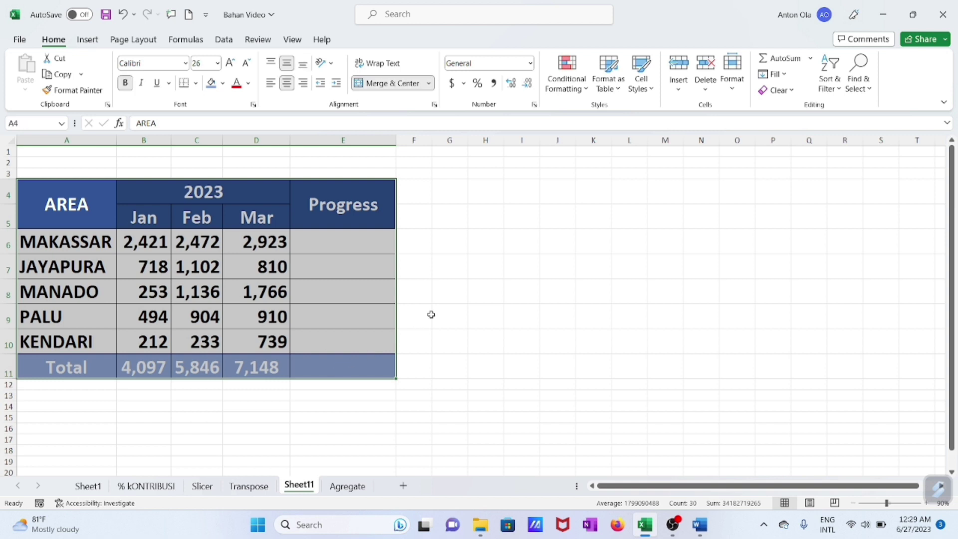
pyautogui.click(490, 282)
pyautogui.click(492, 221)
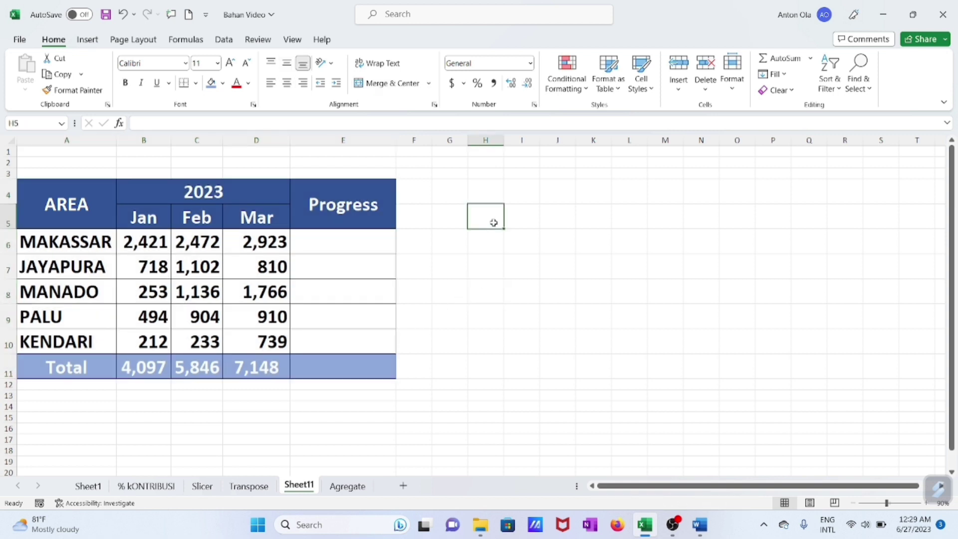
pyautogui.click(701, 525)
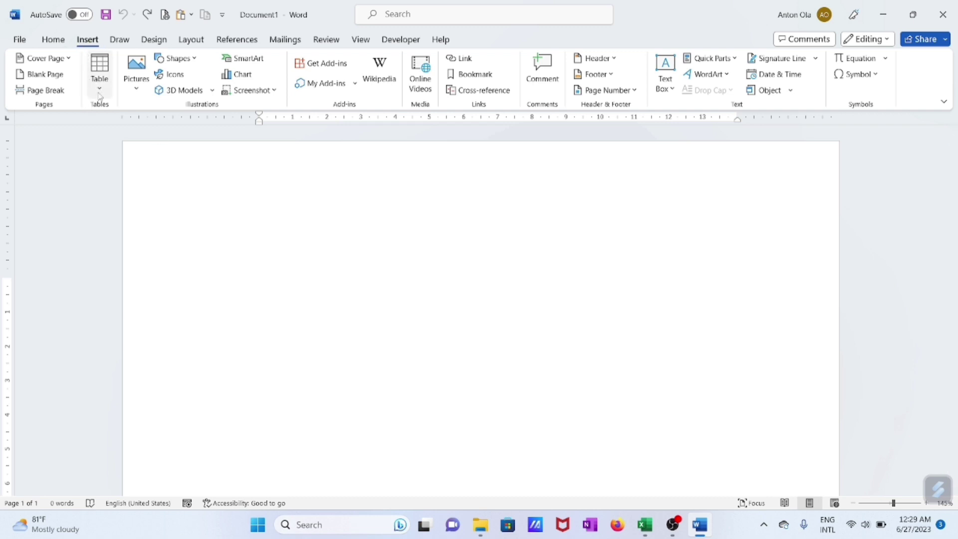
# - Open the Insert Table size dialog, cancel it, and return to the Table grid dropdown
pyautogui.click(100, 76)
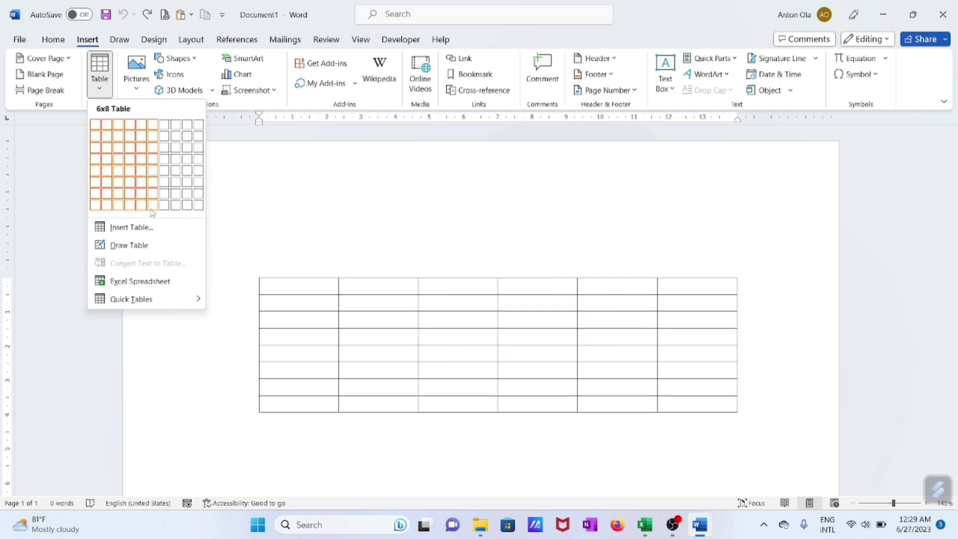
pyautogui.click(126, 228)
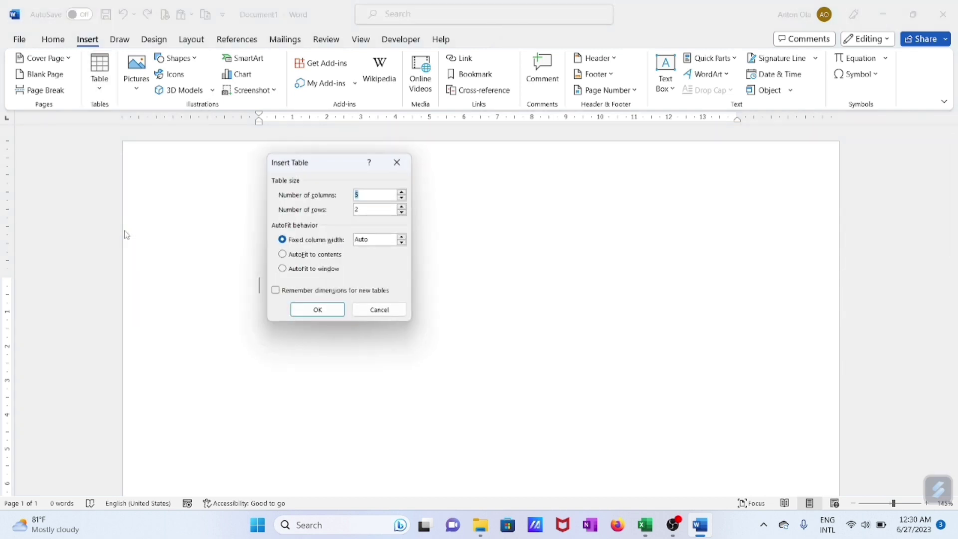
pyautogui.moveTo(339, 164); pyautogui.dragTo(250, 156)
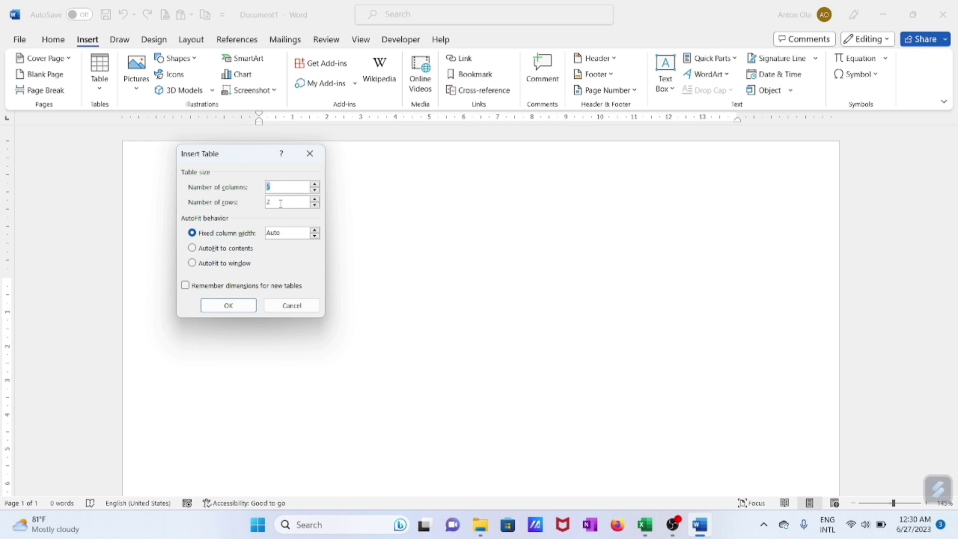
pyautogui.click(297, 306)
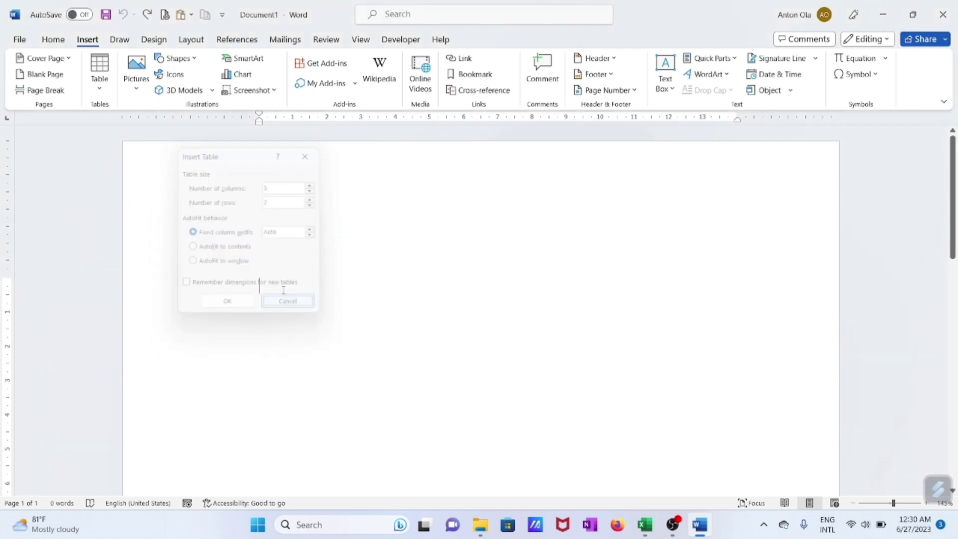
pyautogui.click(100, 80)
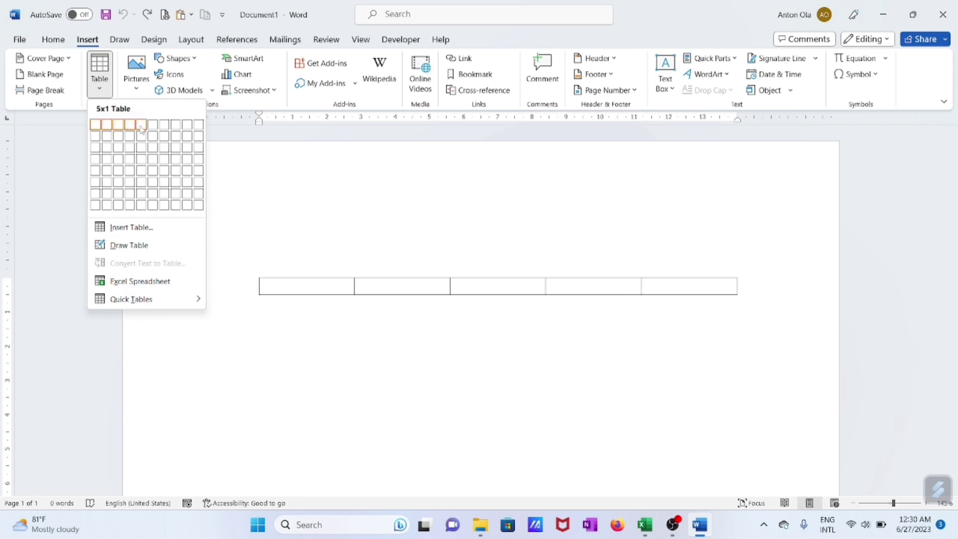
# - Insert a 5-column, 8-row table and enter Area in its first cell
pyautogui.click(146, 204)
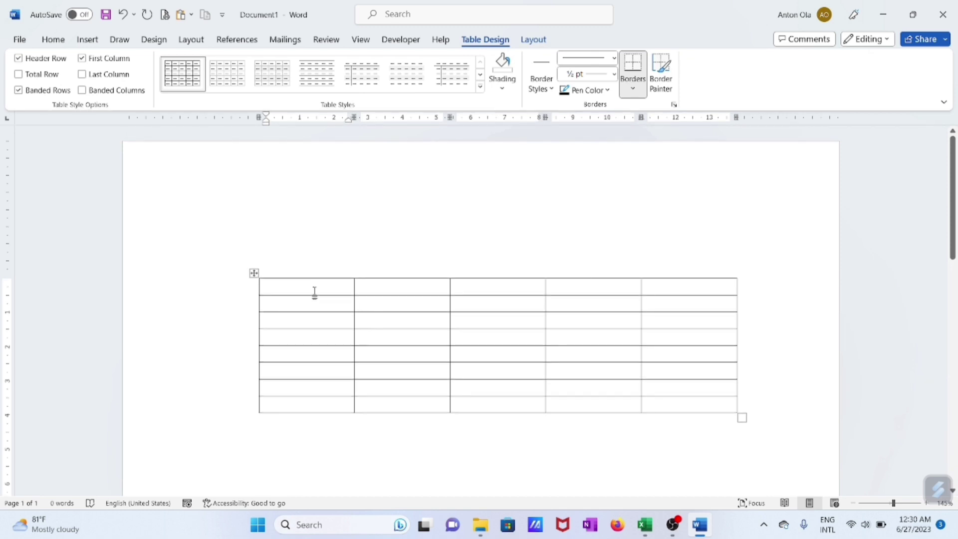
pyautogui.write('Area')
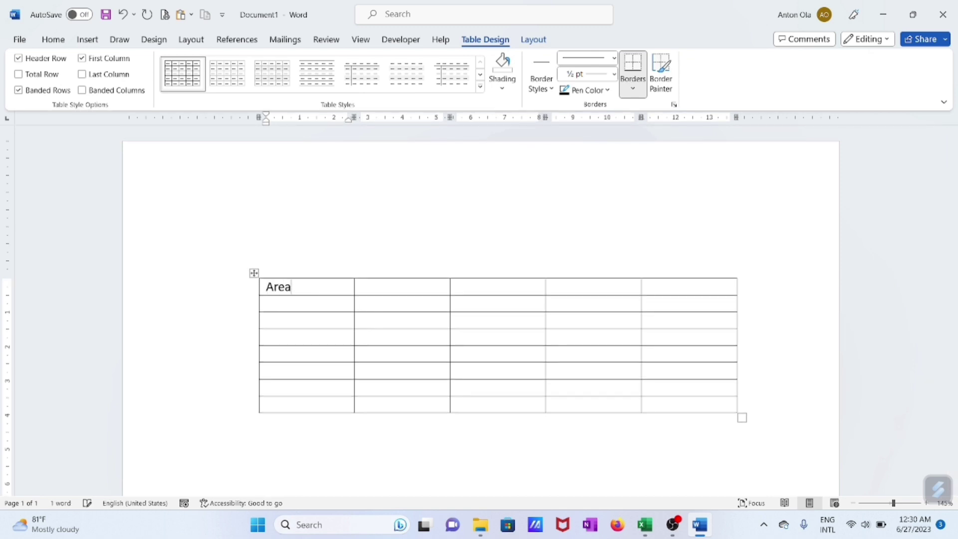
pyautogui.press('Tab')
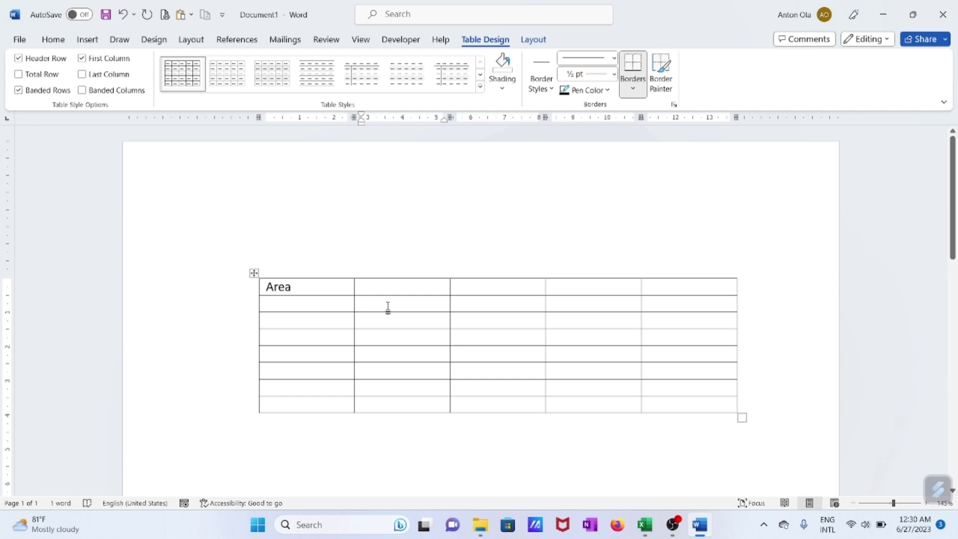
# - Type Januari, Februari, Maret across row 2 and Progres in row 1's last cell
pyautogui.click(388, 307)
pyautogui.write('Januari')
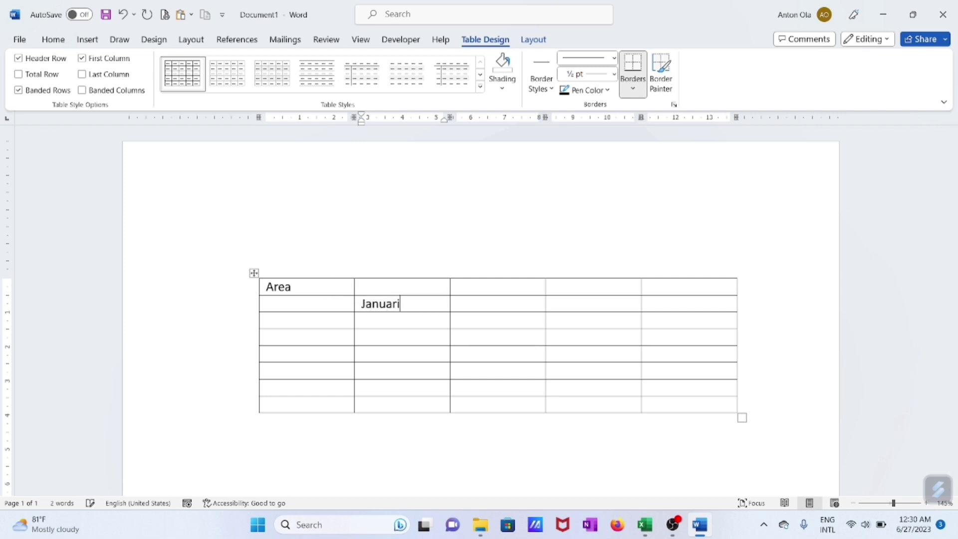
pyautogui.click(474, 304)
pyautogui.write('Febru')
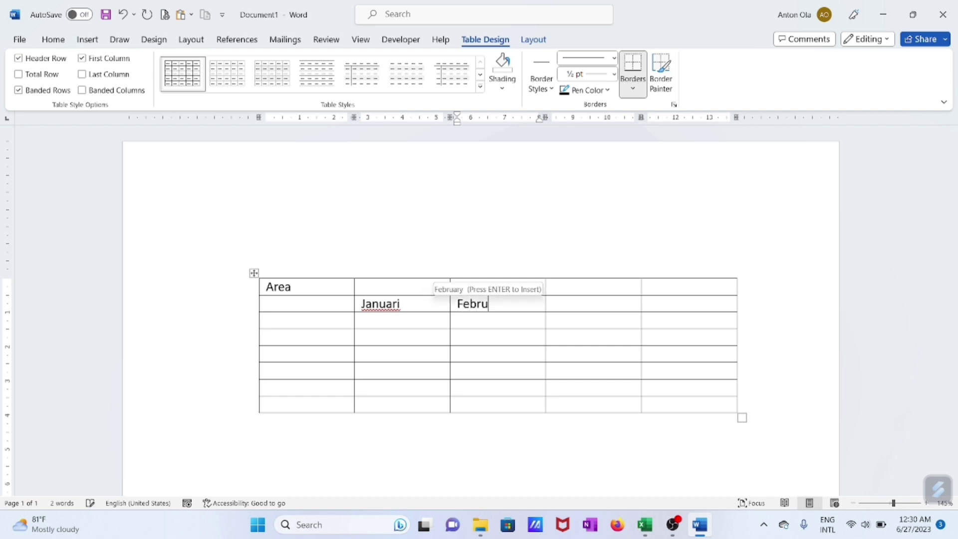
pyautogui.write('ari')
pyautogui.click(564, 304)
pyautogui.write('Mar')
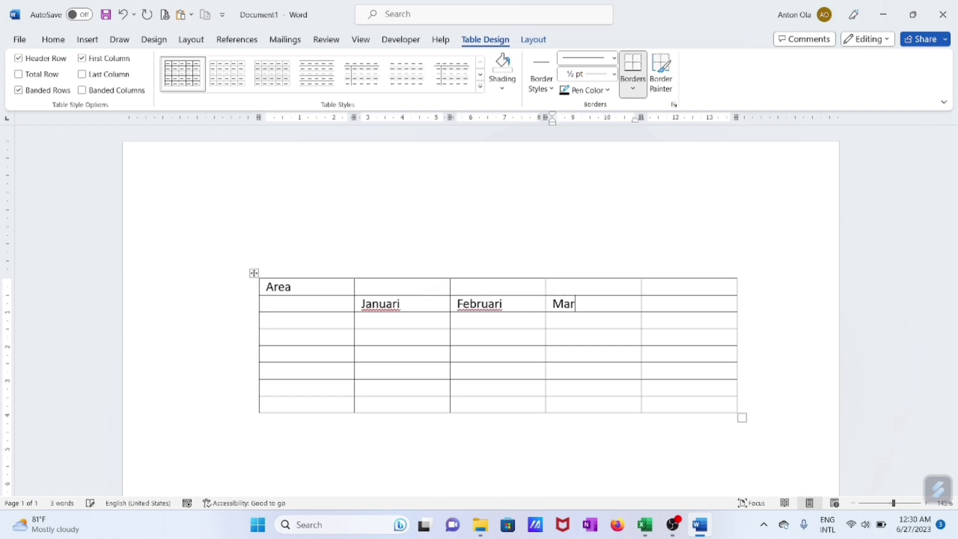
pyautogui.write('et')
pyautogui.press('Tab')
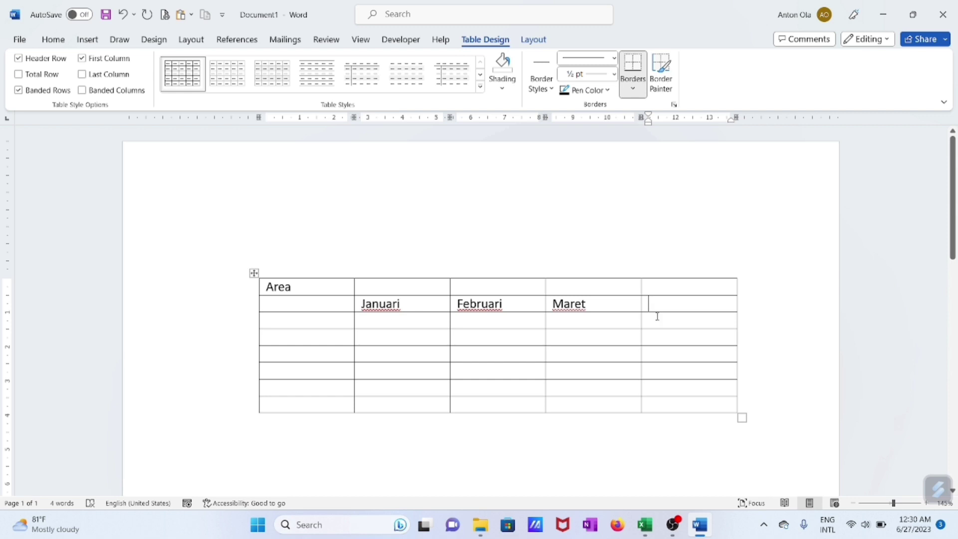
pyautogui.click(678, 287)
pyautogui.write('Pr')
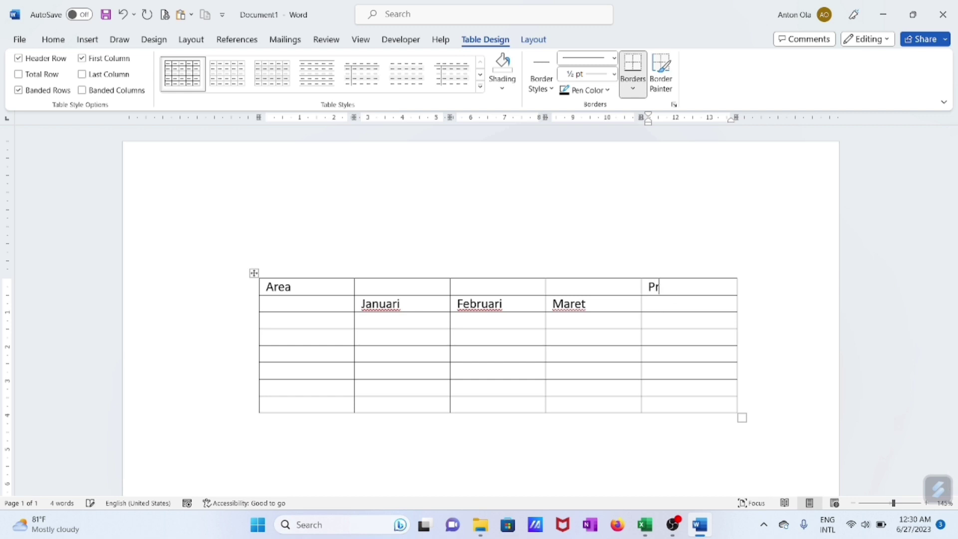
pyautogui.write('ogres')
# - Select the three row-1 cells above Januari, Februari and Maret
pyautogui.click(385, 288)
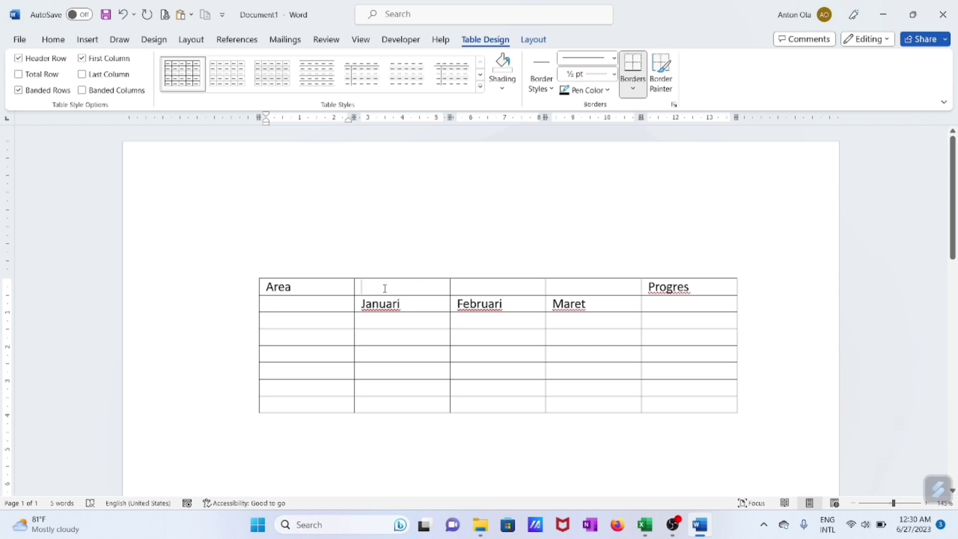
pyautogui.moveTo(385, 289); pyautogui.dragTo(575, 286)
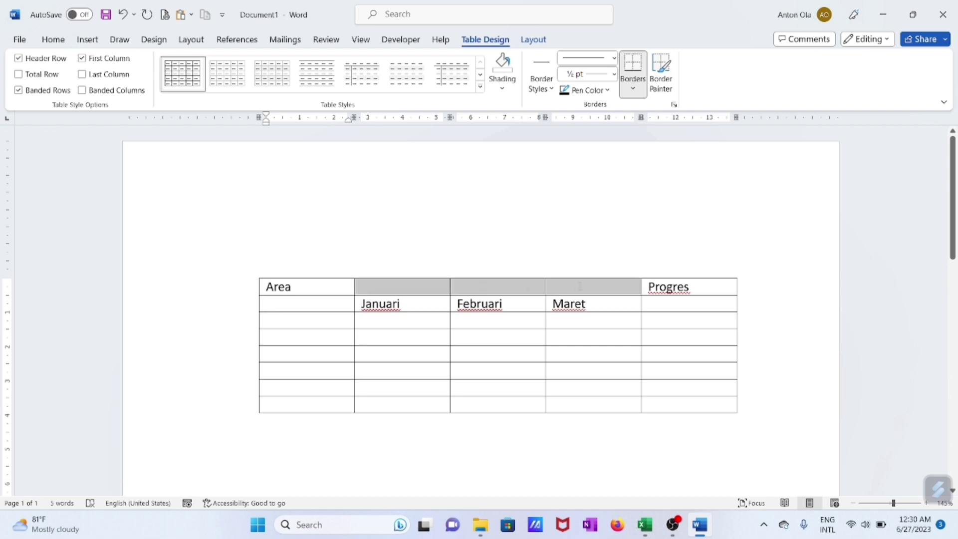
pyautogui.click(519, 223)
pyautogui.click(644, 218)
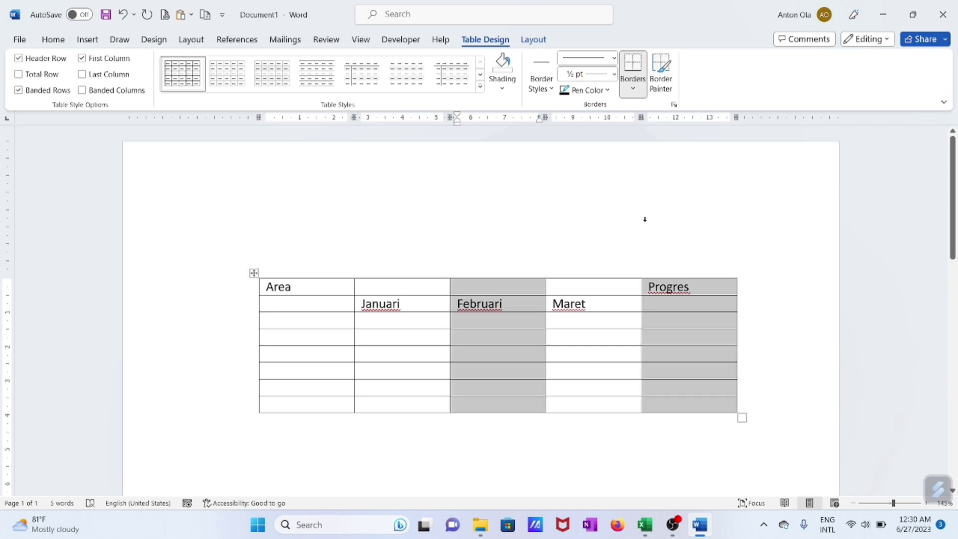
pyautogui.click(605, 213)
pyautogui.click(430, 286)
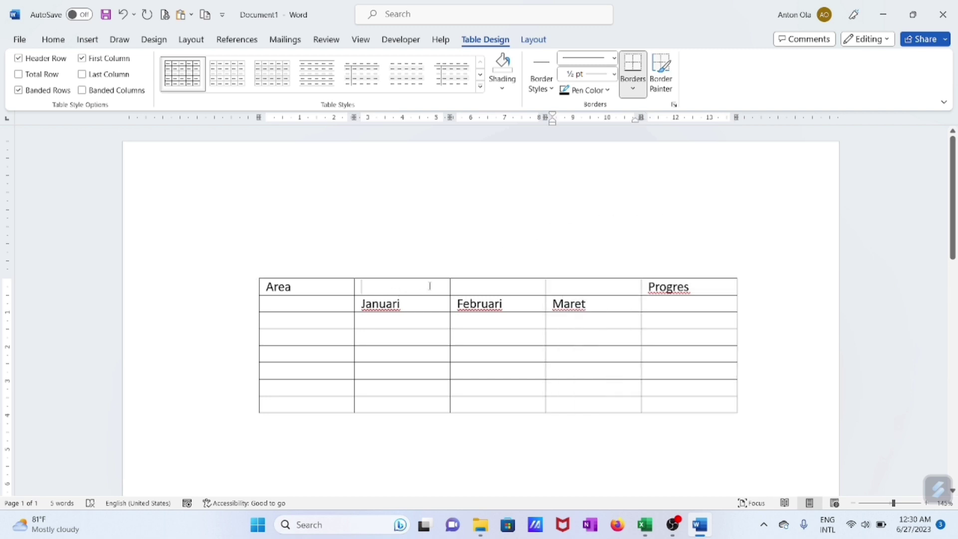
pyautogui.moveTo(430, 286); pyautogui.dragTo(568, 284)
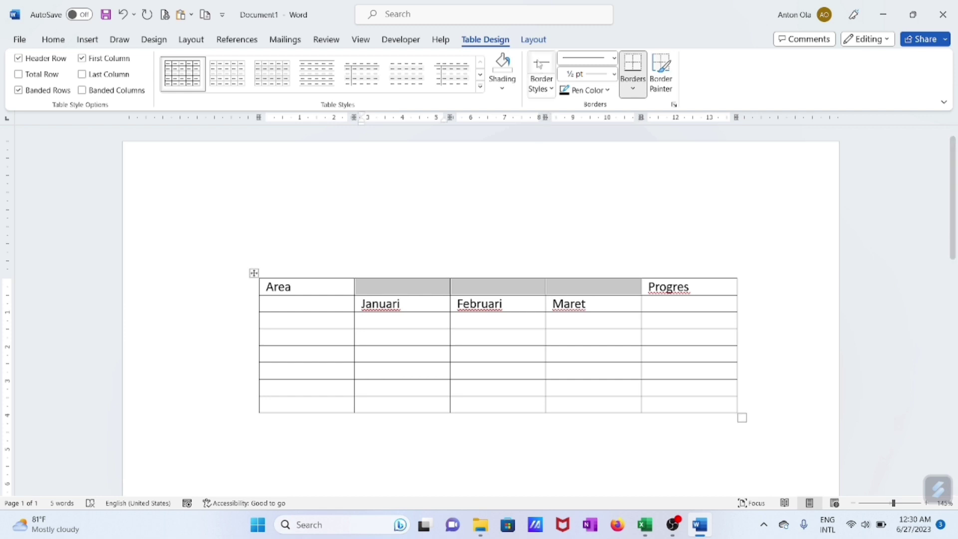
# - Merge those three cells into one and type 2023 in it
pyautogui.click(530, 40)
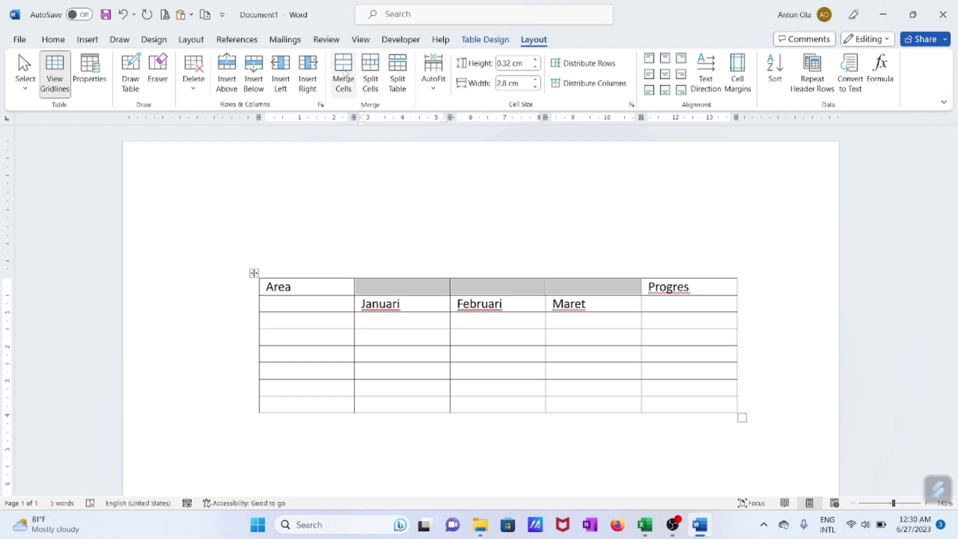
pyautogui.click(344, 75)
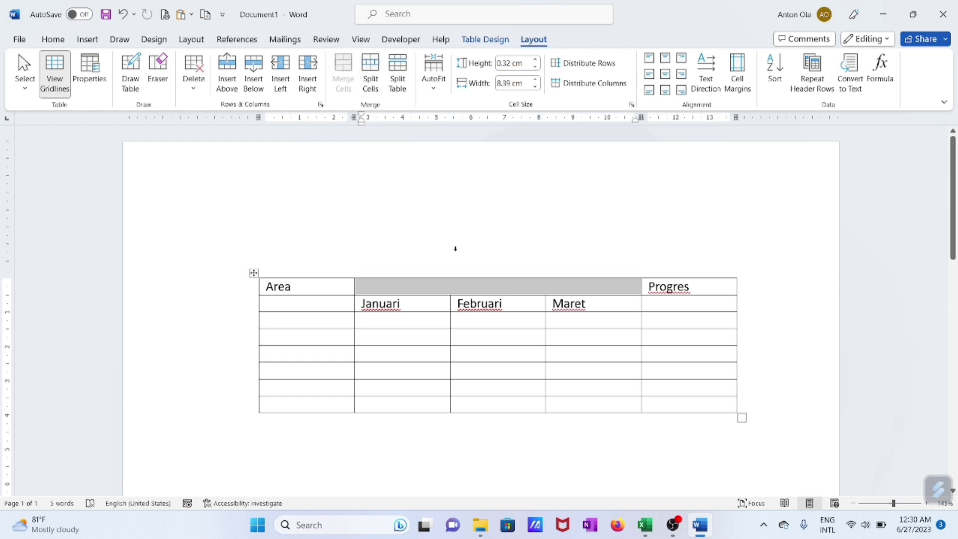
pyautogui.click(511, 276)
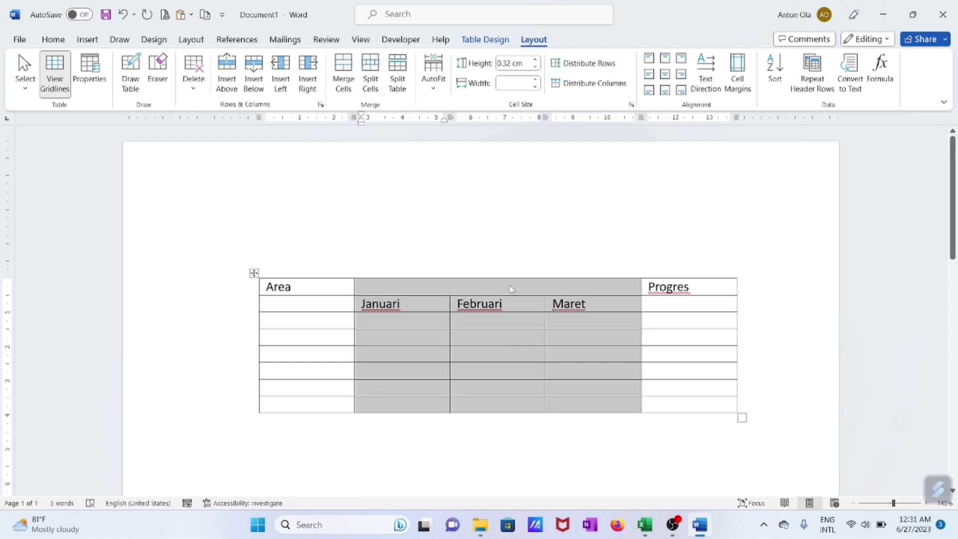
pyautogui.click(511, 289)
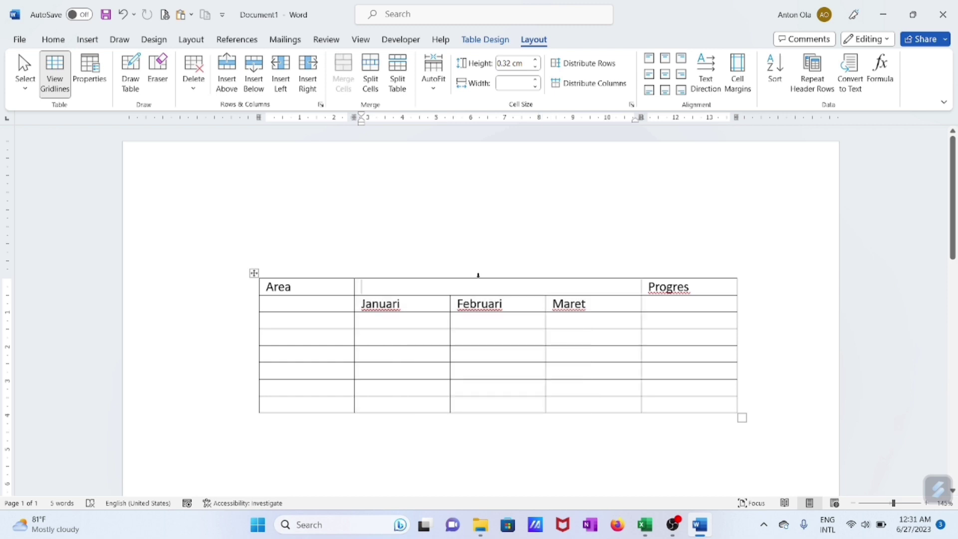
pyautogui.write('2023')
# - Select both header rows and apply Align Center to their labels
pyautogui.click(481, 206)
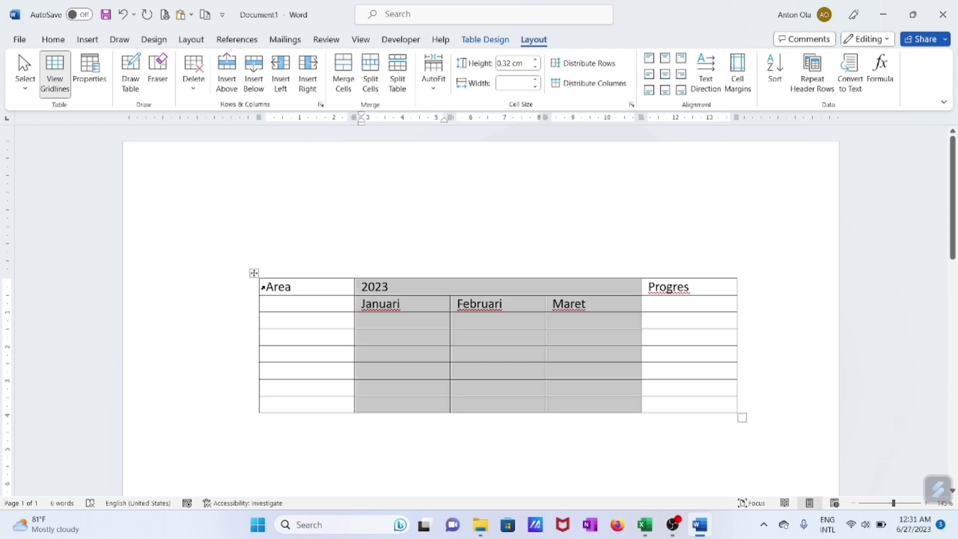
pyautogui.moveTo(272, 282); pyautogui.dragTo(670, 312)
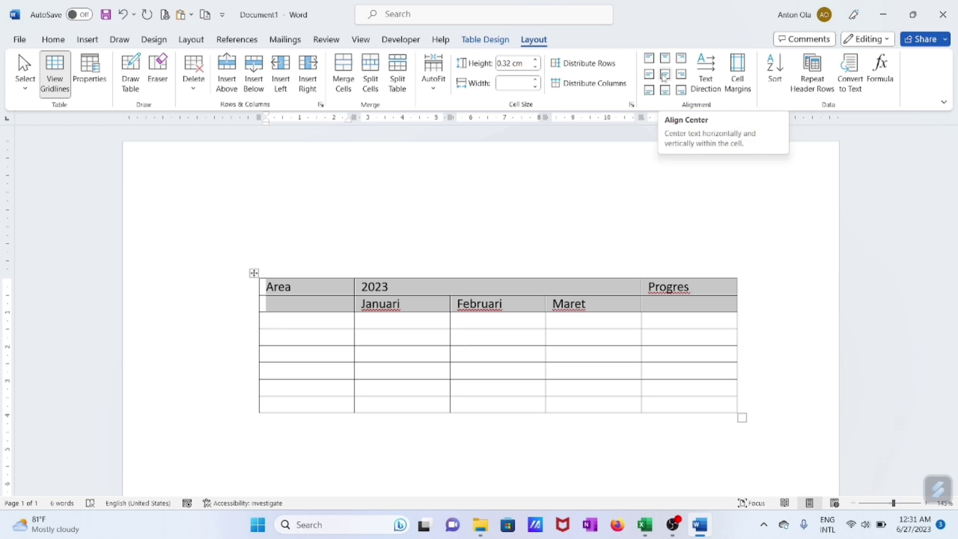
pyautogui.click(664, 75)
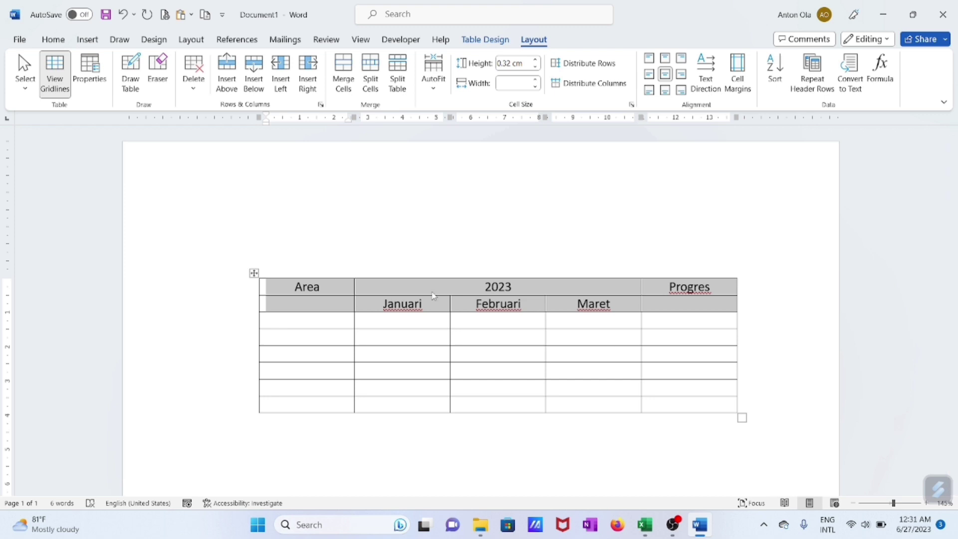
# - Shade the two header rows dark blue and make their text white
pyautogui.rightClick(434, 295)
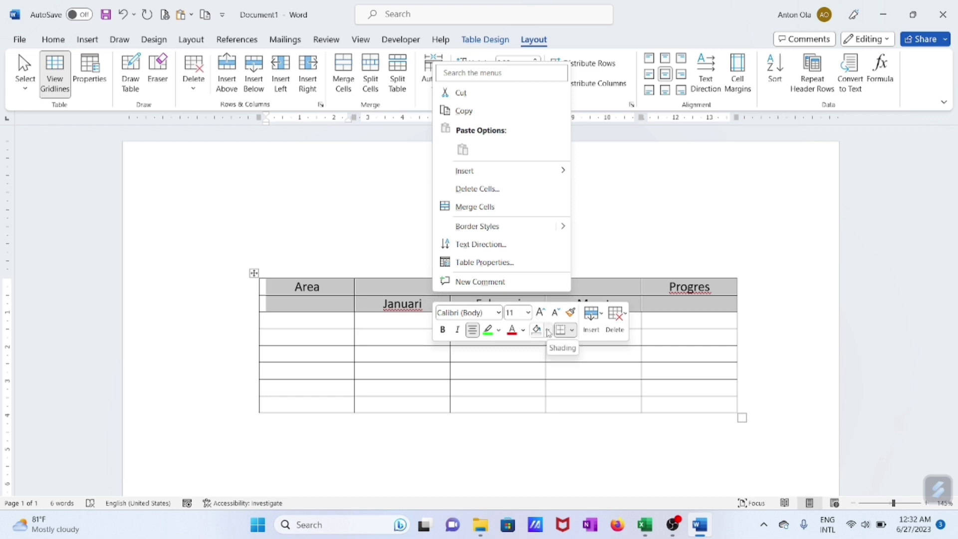
pyautogui.click(548, 333)
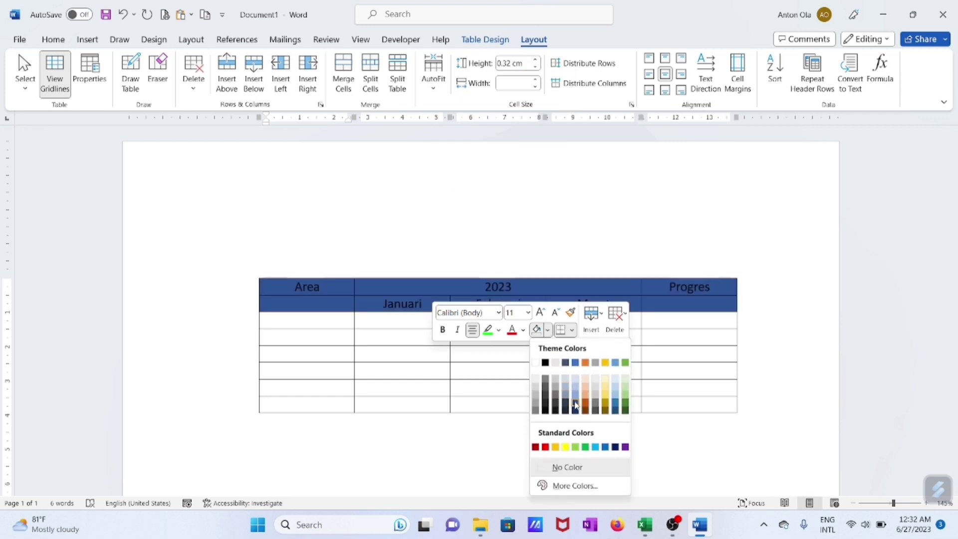
pyautogui.click(576, 406)
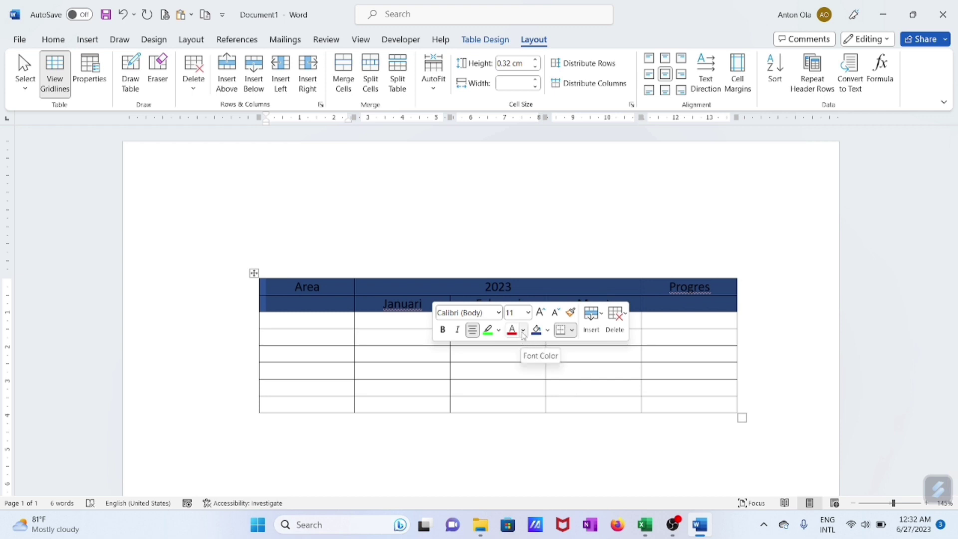
pyautogui.click(523, 332)
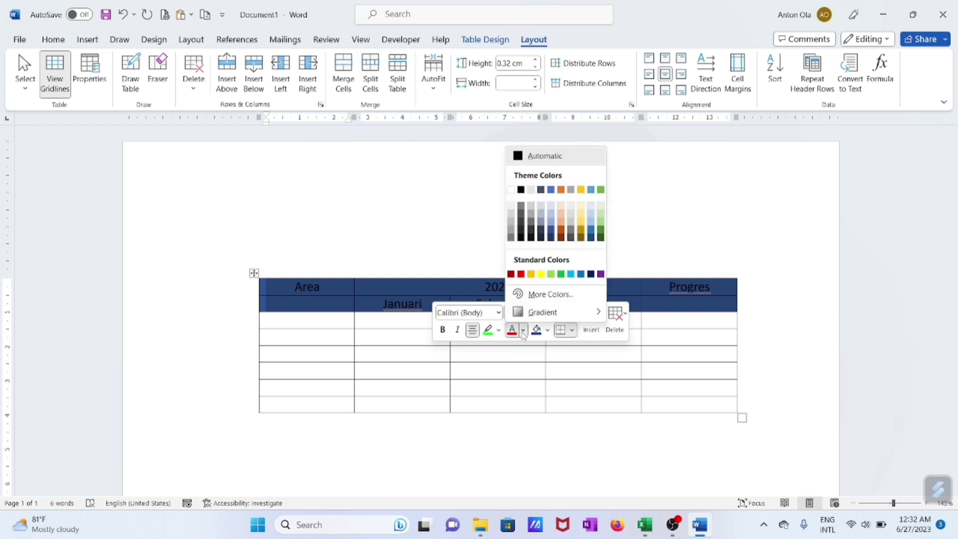
pyautogui.click(511, 190)
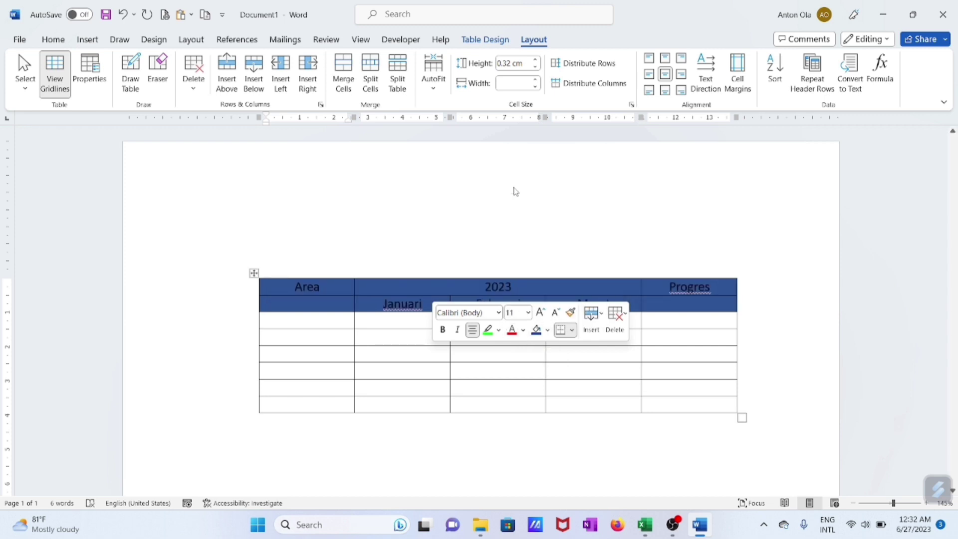
# - Deselect the table and bring up the Excel sales table for comparison
pyautogui.click(701, 227)
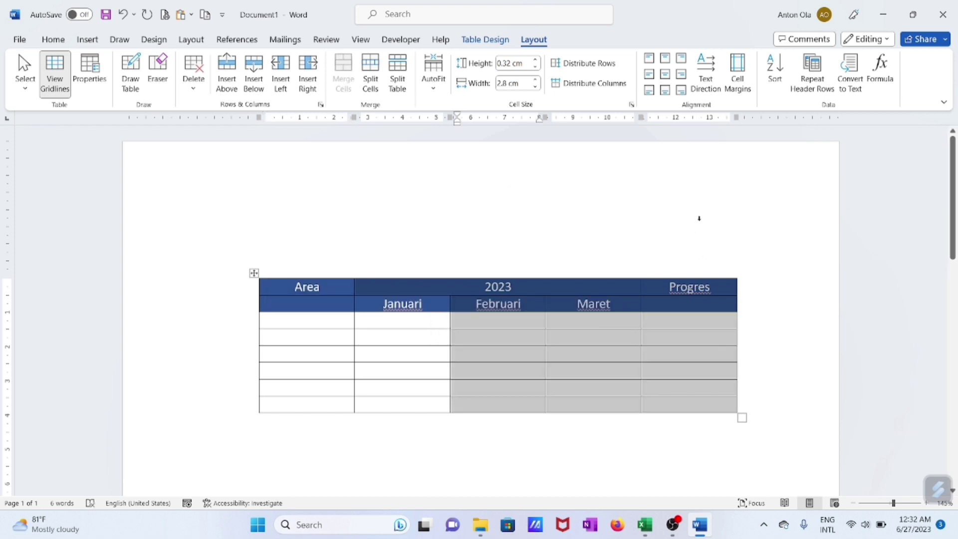
pyautogui.click(539, 386)
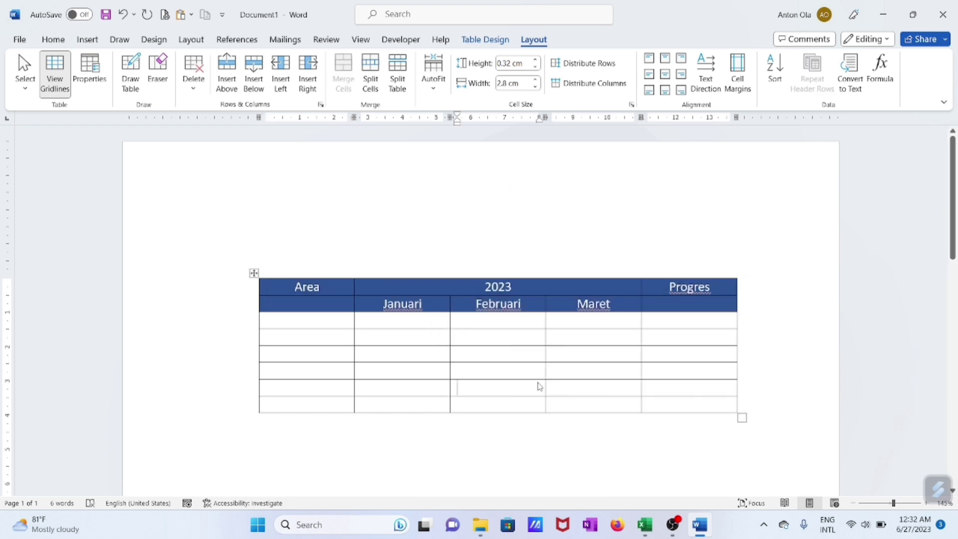
pyautogui.click(653, 530)
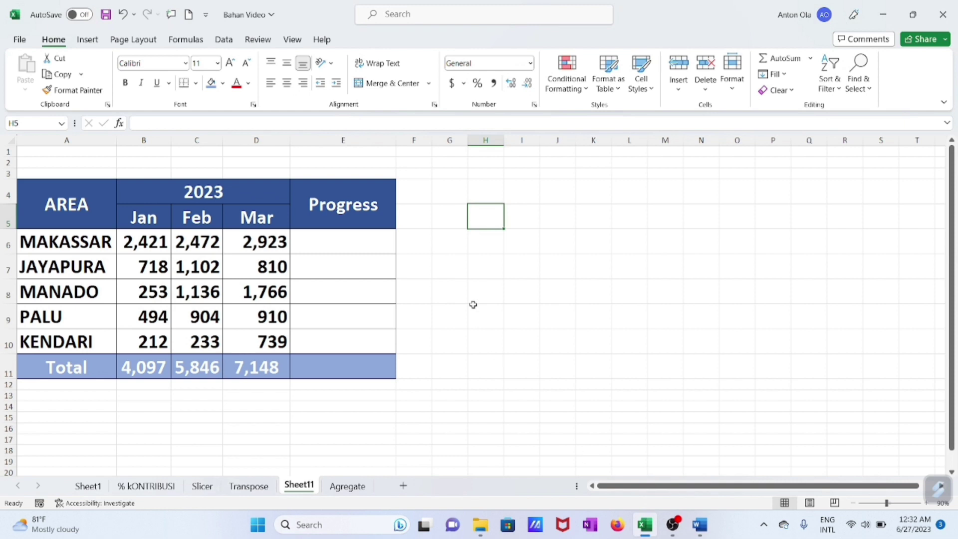
pyautogui.click(464, 291)
# - Check Excel's Total label, then type Total in Word's bottom-left table cell
pyautogui.click(67, 368)
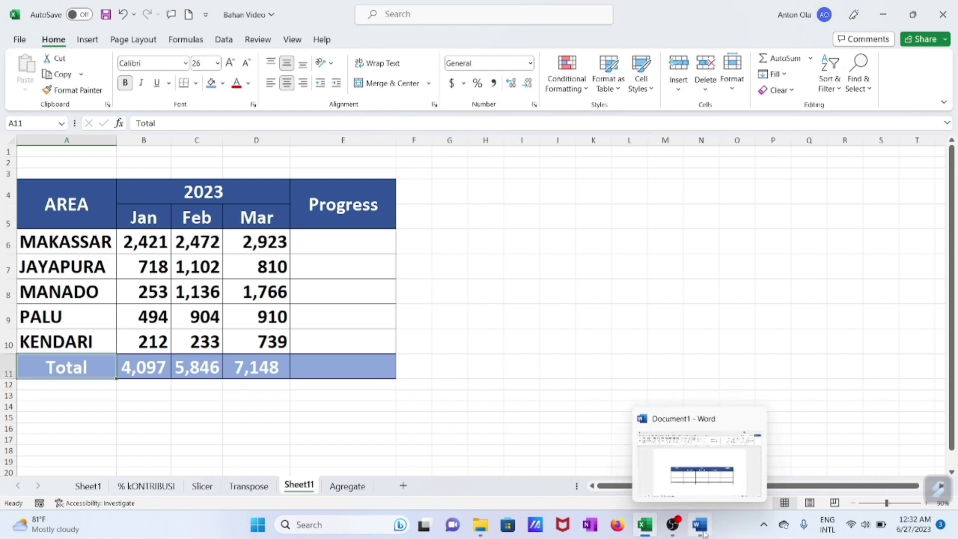
pyautogui.click(678, 490)
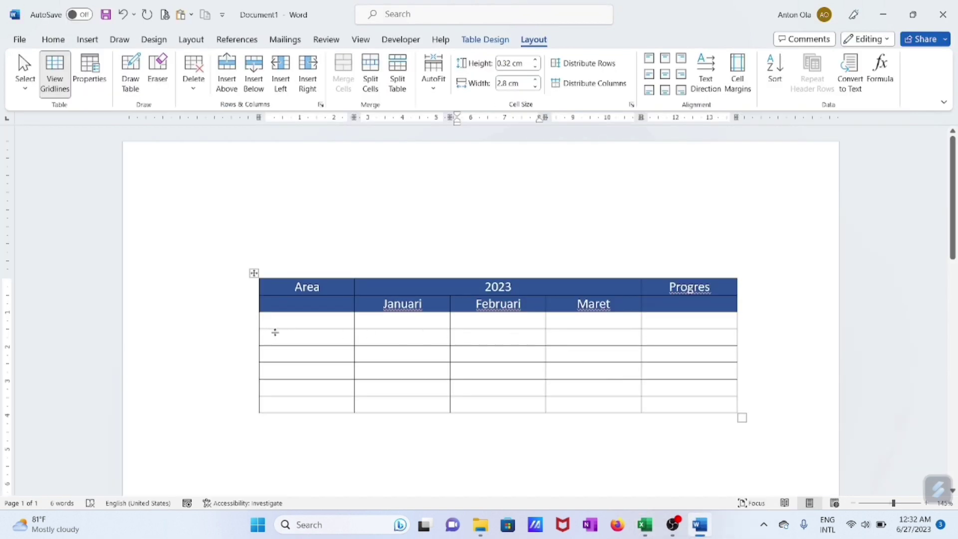
pyautogui.click(275, 404)
pyautogui.write('Tota')
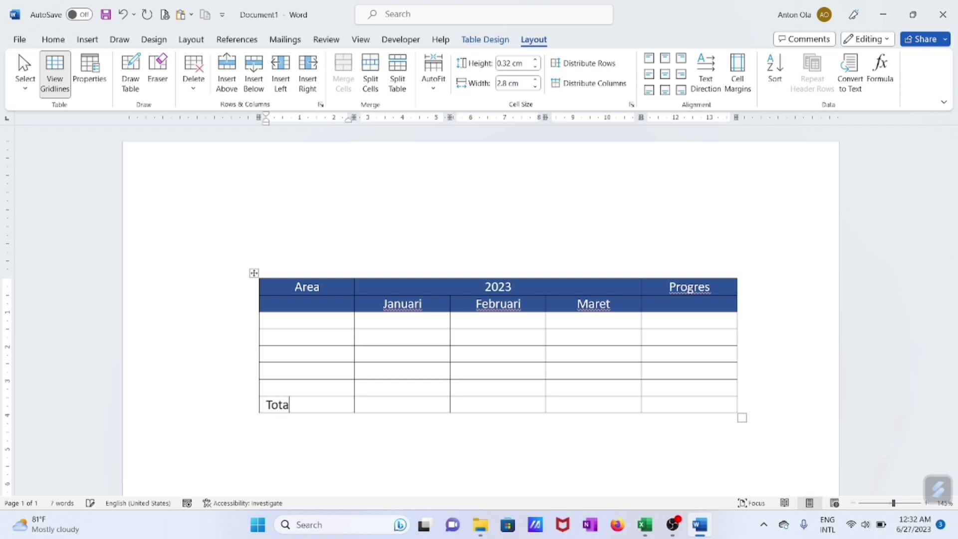
pyautogui.write('l')
pyautogui.press('Tab')
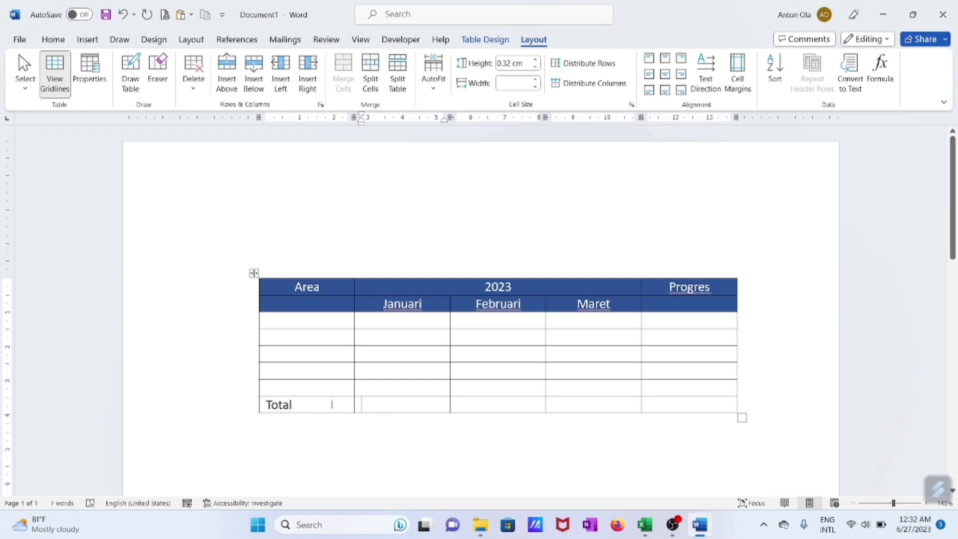
# - Select the whole bottom Total row of the table
pyautogui.moveTo(314, 405); pyautogui.dragTo(399, 405)
pyautogui.click(408, 375)
pyautogui.moveTo(268, 405); pyautogui.dragTo(678, 403)
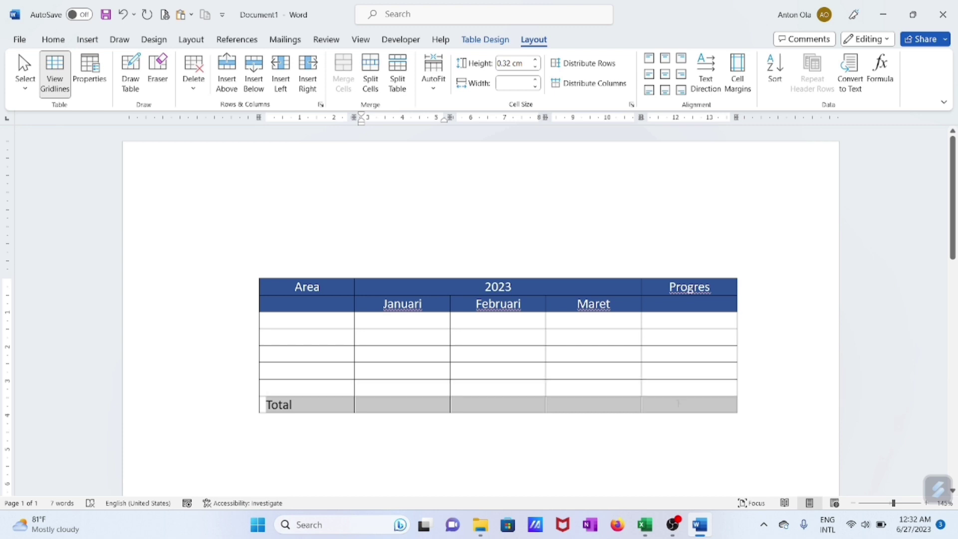
# - Give the Total row dark navy blue shading and white text
pyautogui.rightClick(615, 410)
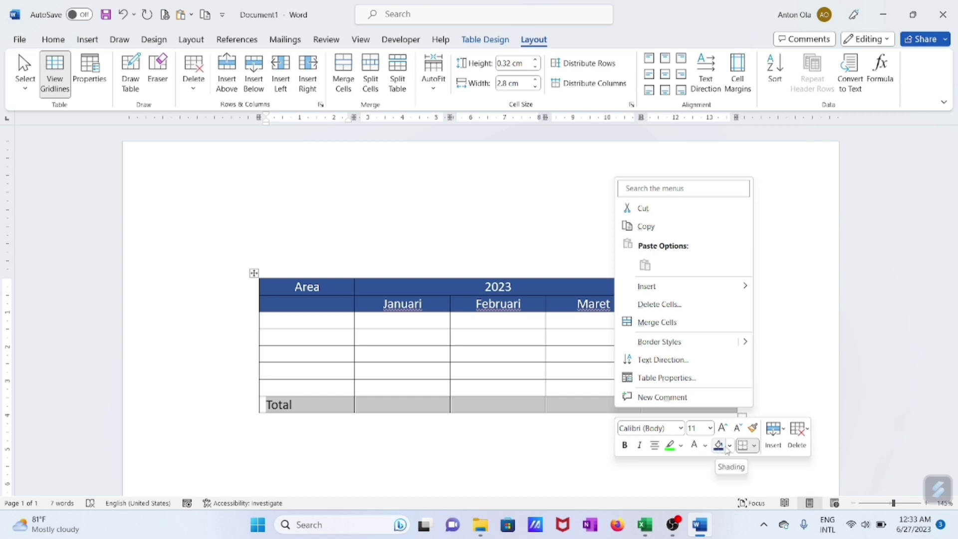
pyautogui.click(730, 446)
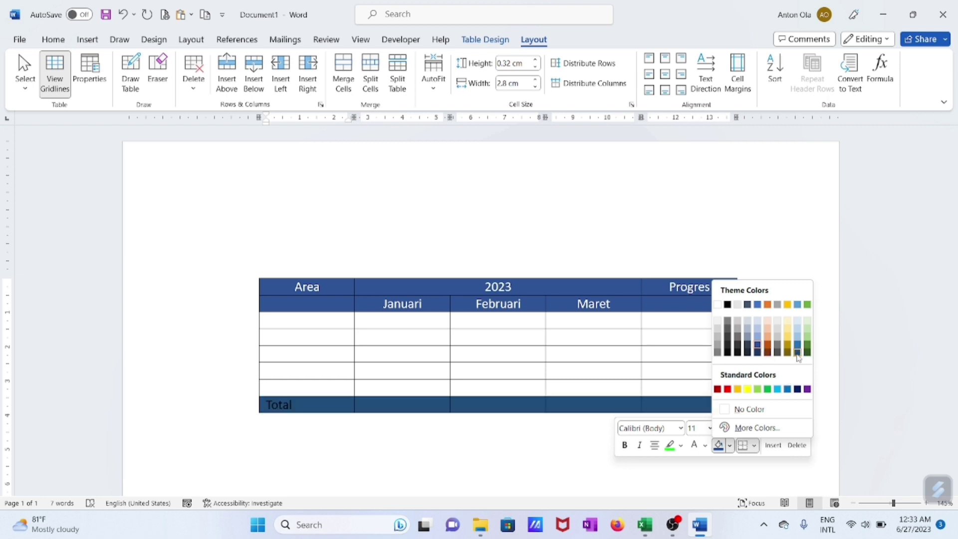
pyautogui.click(798, 351)
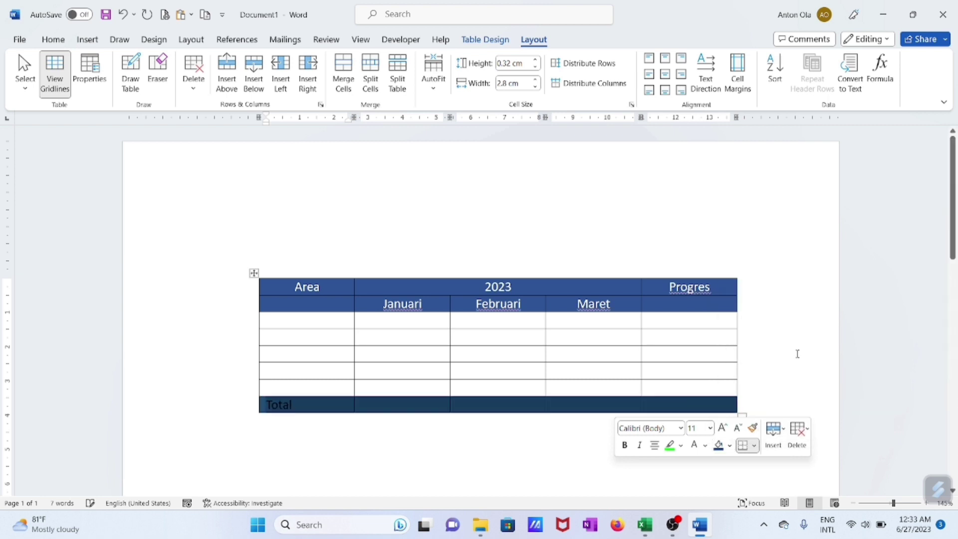
pyautogui.click(705, 445)
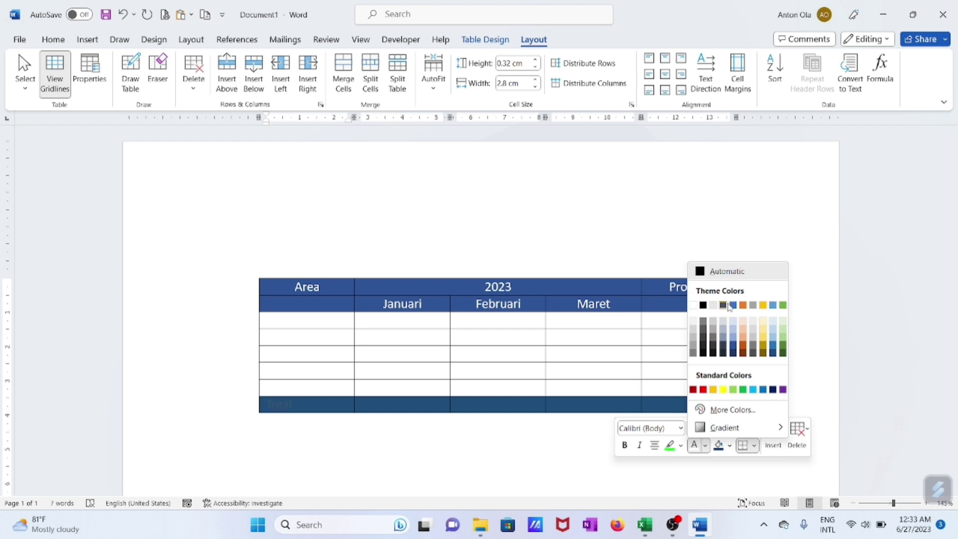
pyautogui.click(693, 305)
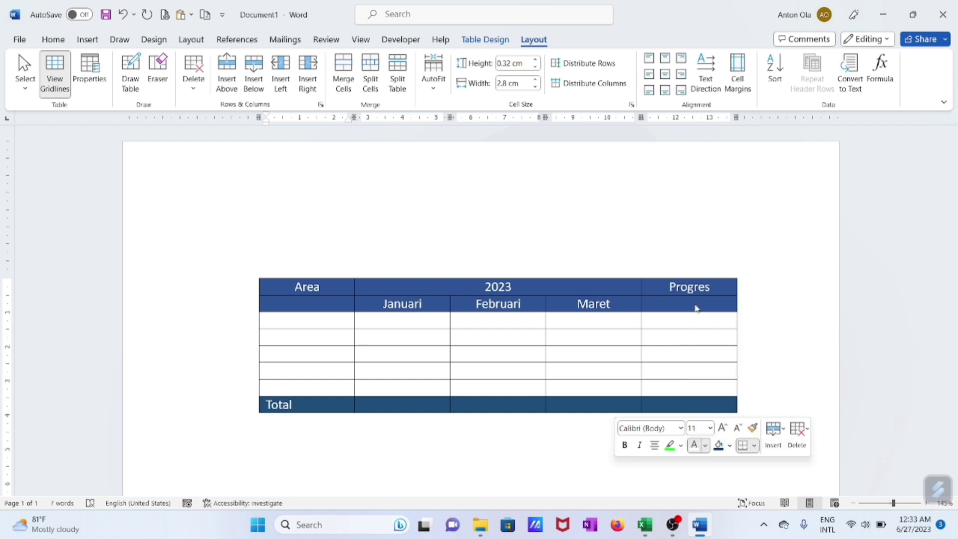
pyautogui.click(382, 409)
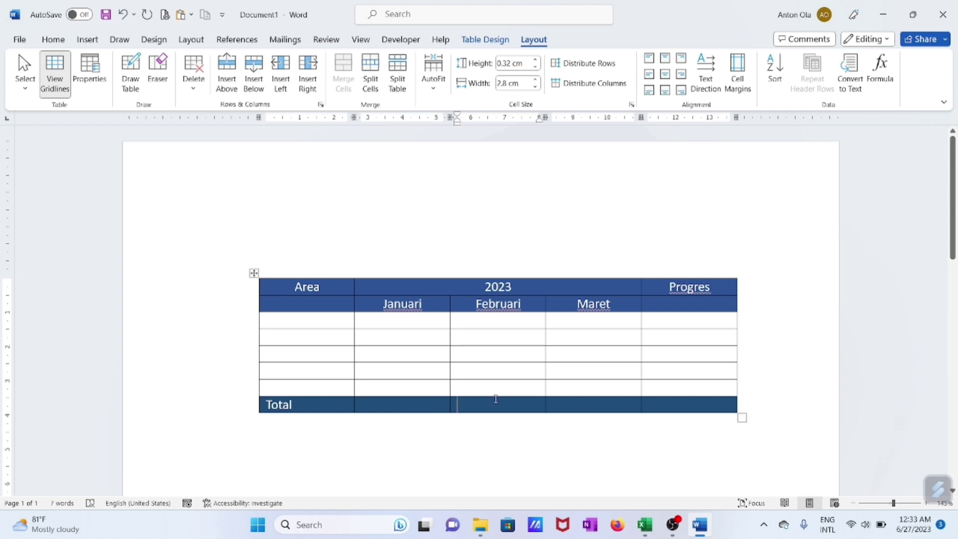
# - Enter 120000 in the Januari cell of the Total row
pyautogui.write('12')
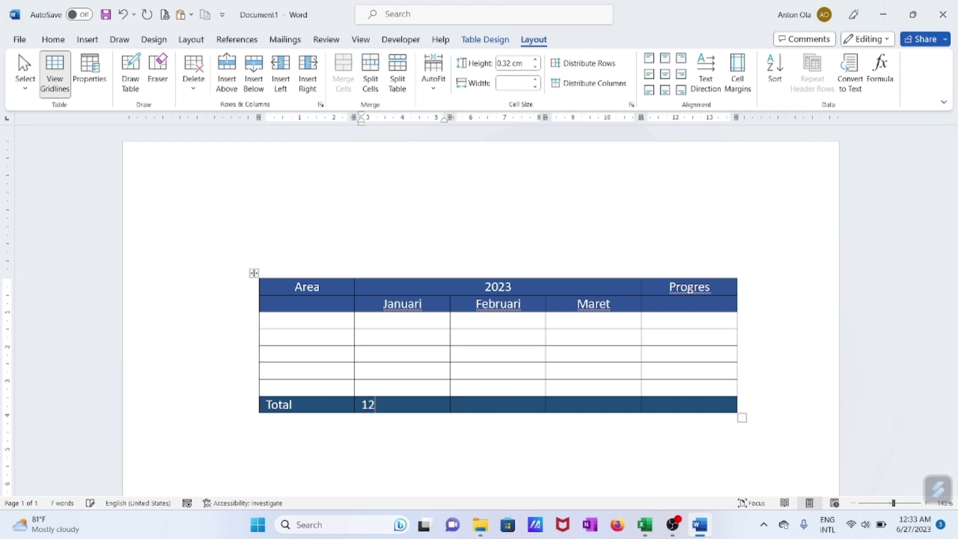
pyautogui.write('--')
pyautogui.write('000')
pyautogui.write('0')
pyautogui.click(422, 338)
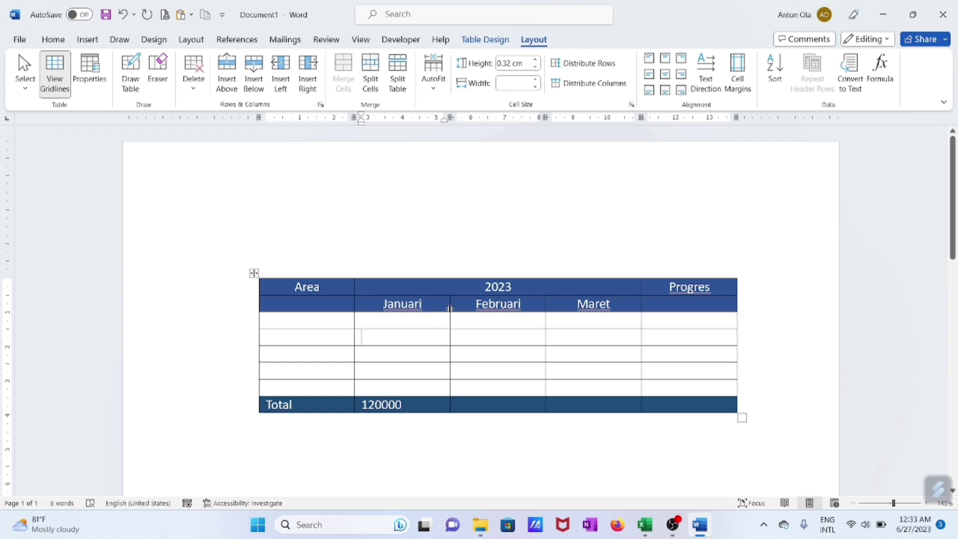
# - Narrow the Januari, Februari and Maret columns, widen Progres, and make the header rows taller
pyautogui.moveTo(450, 308); pyautogui.dragTo(413, 315)
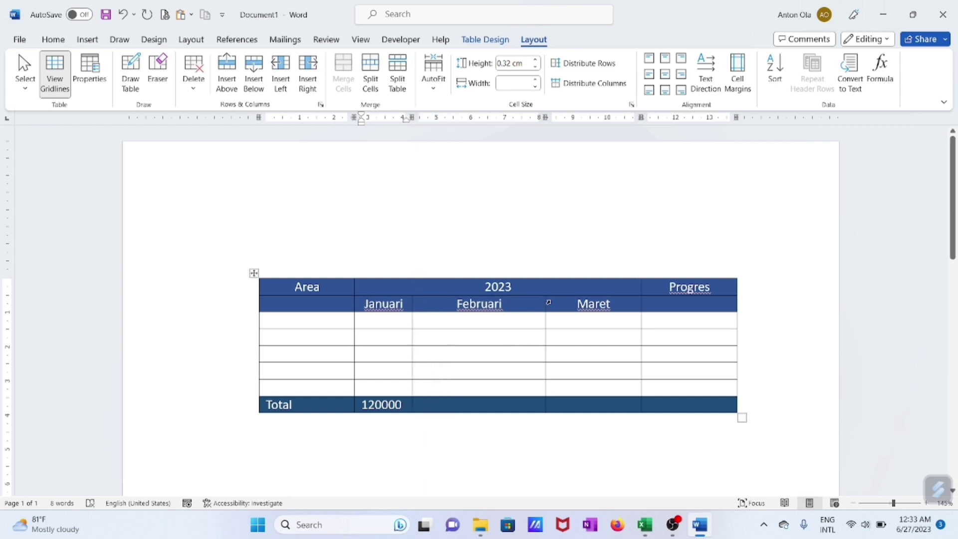
pyautogui.moveTo(545, 305); pyautogui.dragTo(481, 306)
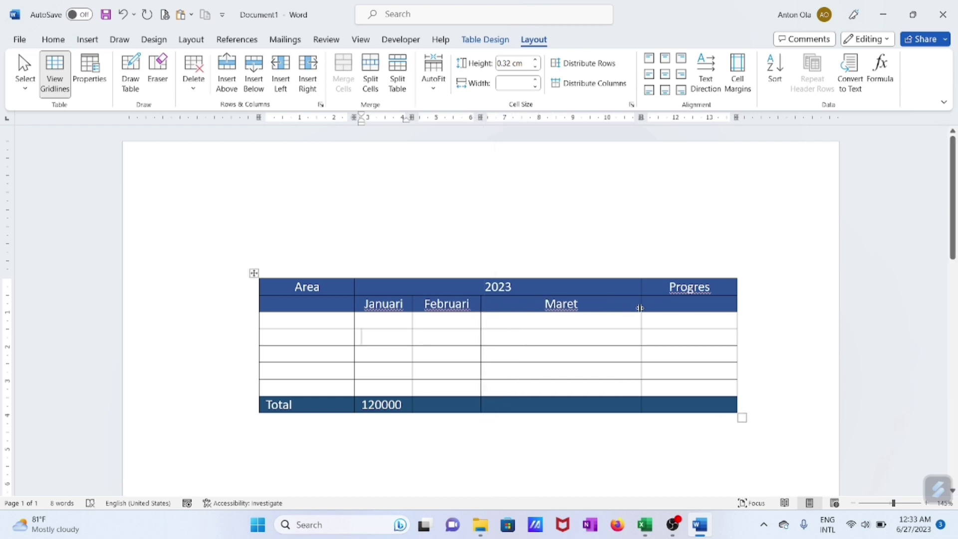
pyautogui.moveTo(640, 308); pyautogui.dragTo(554, 322)
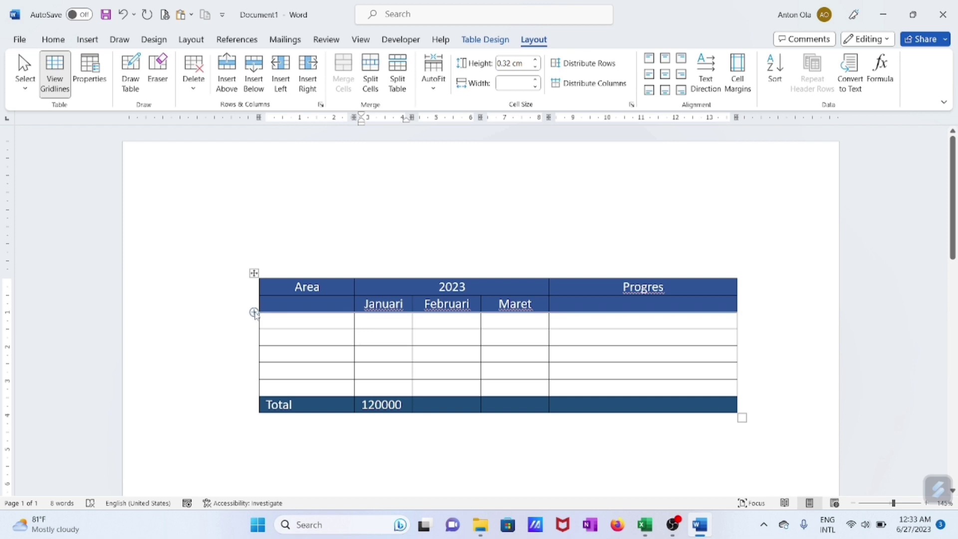
pyautogui.moveTo(275, 312)
pyautogui.mouseDown()
pyautogui.moveTo(273, 321)
pyautogui.moveTo(265, 304)
pyautogui.moveTo(336, 312)
pyautogui.mouseUp()
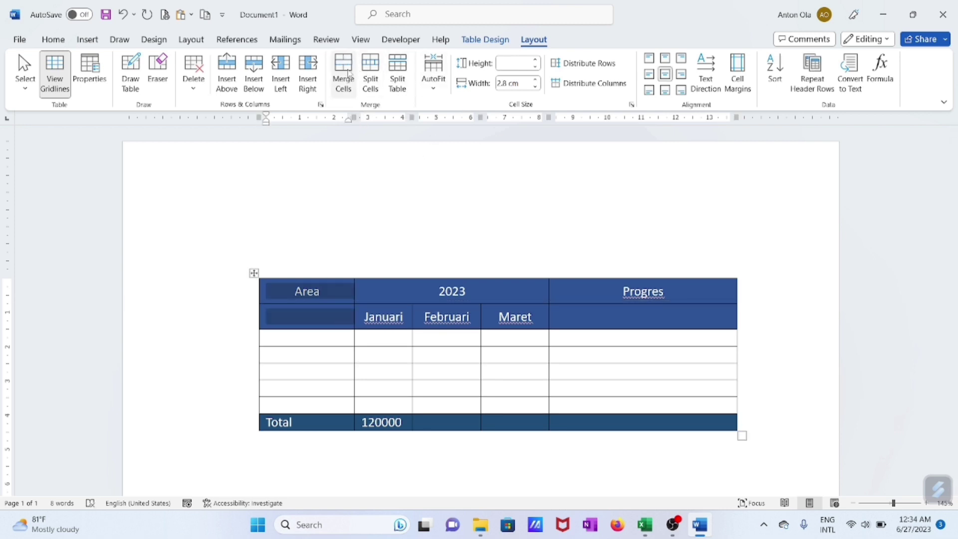
# - Merge the Area and Progres headers each with the blank cell below it
pyautogui.click(343, 73)
pyautogui.moveTo(586, 296); pyautogui.dragTo(619, 315)
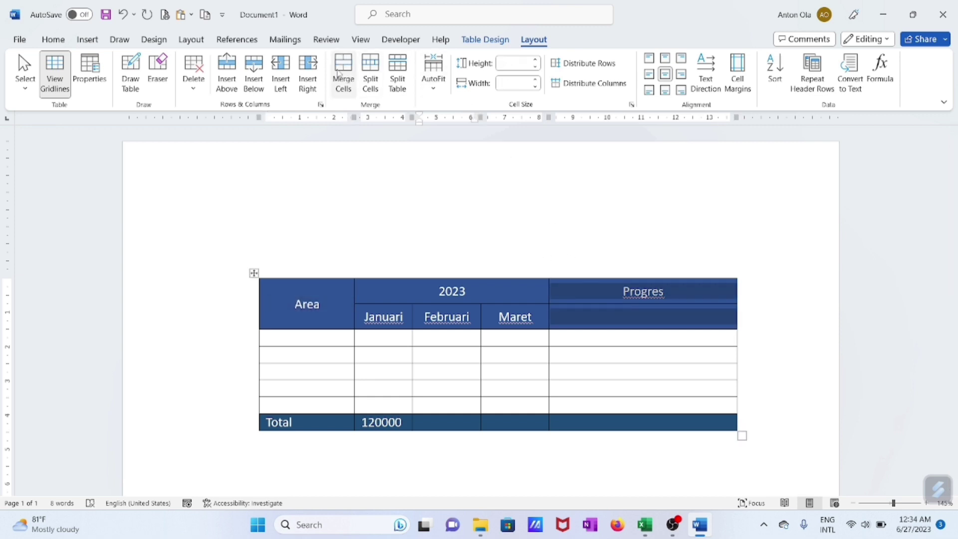
pyautogui.click(343, 72)
# - Select the table's header rows, then the five empty data rows
pyautogui.moveTo(680, 204); pyautogui.dragTo(707, 209)
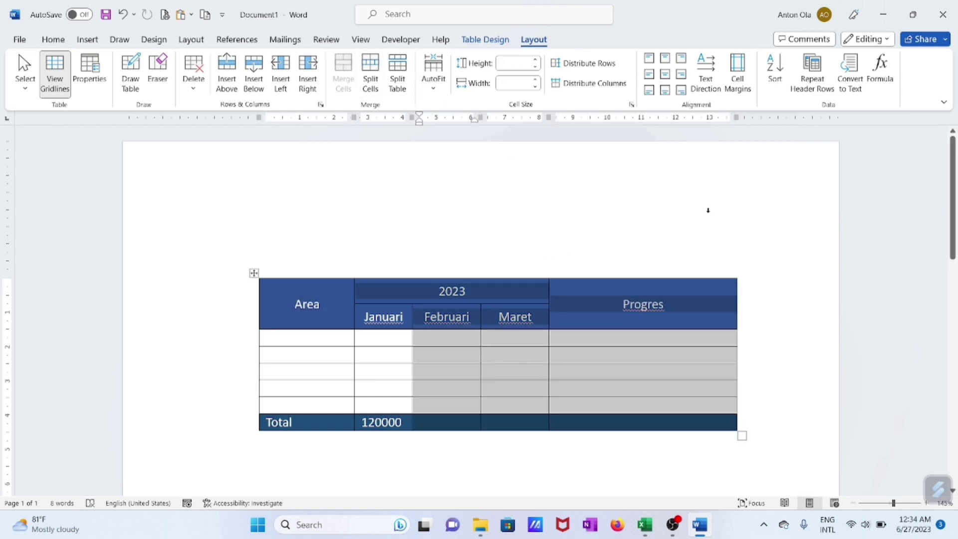
pyautogui.click(767, 328)
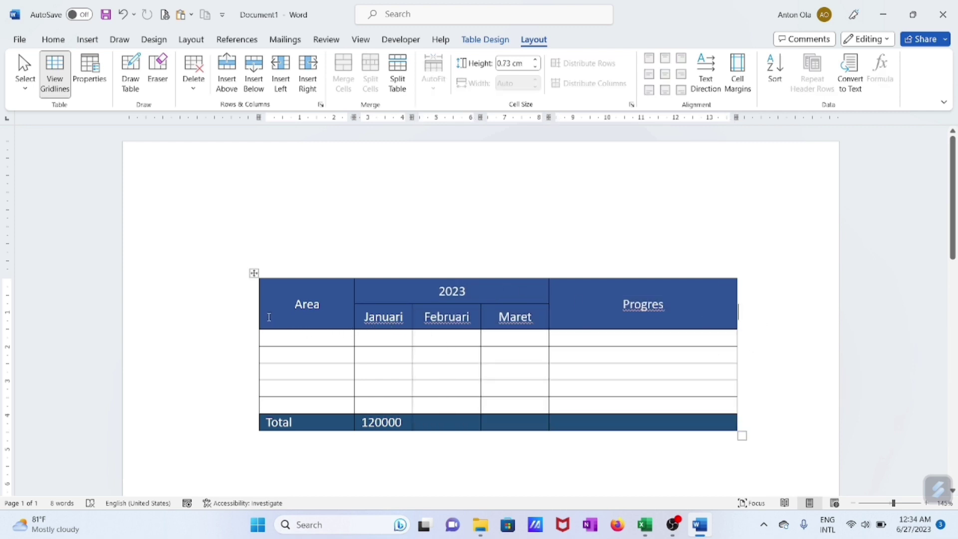
pyautogui.click(734, 303)
pyautogui.moveTo(273, 294); pyautogui.dragTo(696, 318)
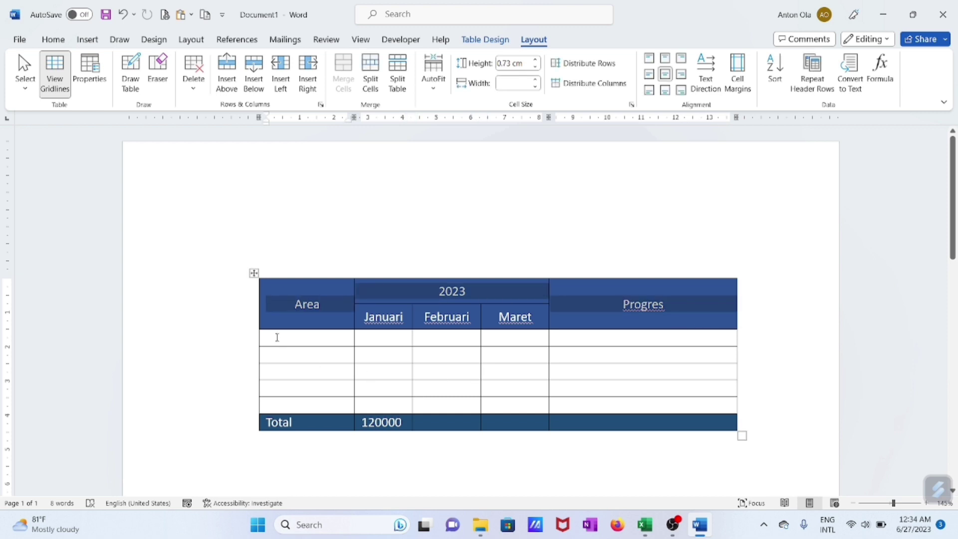
pyautogui.moveTo(276, 337); pyautogui.dragTo(654, 403)
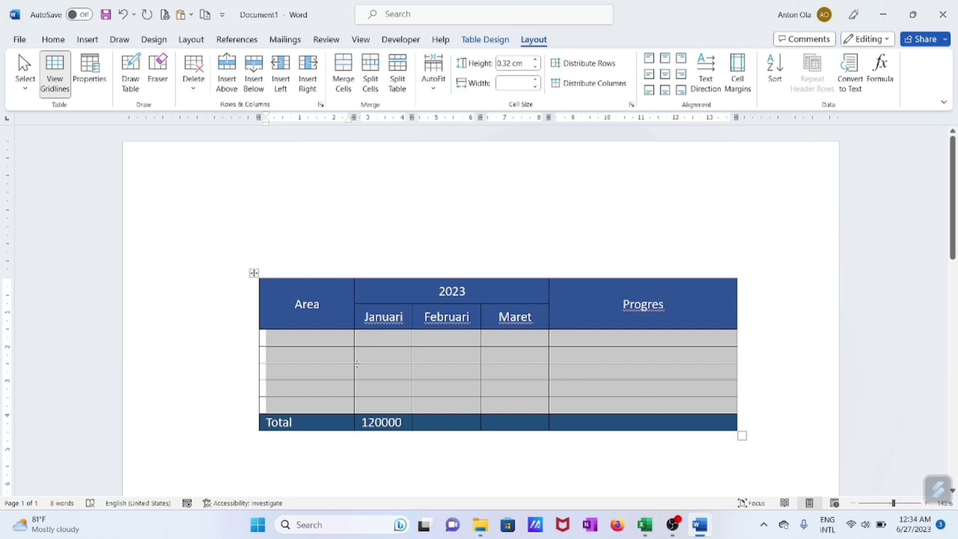
# - Select the five empty data rows and bring up Borders and Shading
pyautogui.click(317, 344)
pyautogui.moveTo(261, 335); pyautogui.dragTo(652, 409)
pyautogui.rightClick(621, 387)
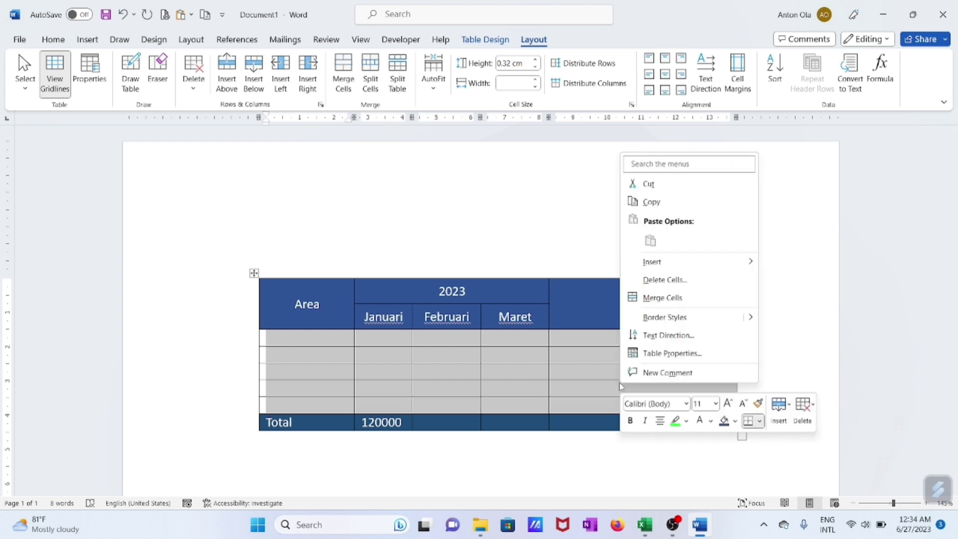
pyautogui.click(760, 422)
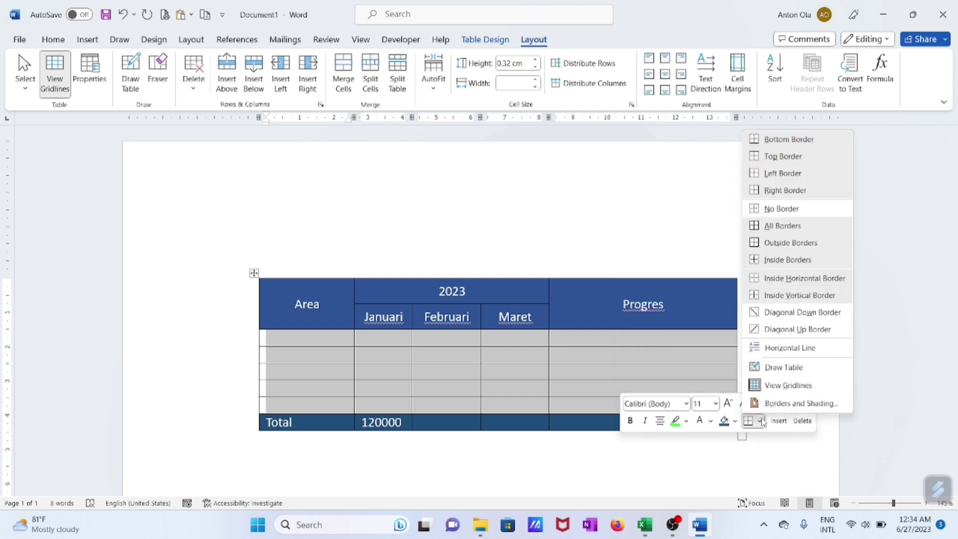
pyautogui.click(773, 403)
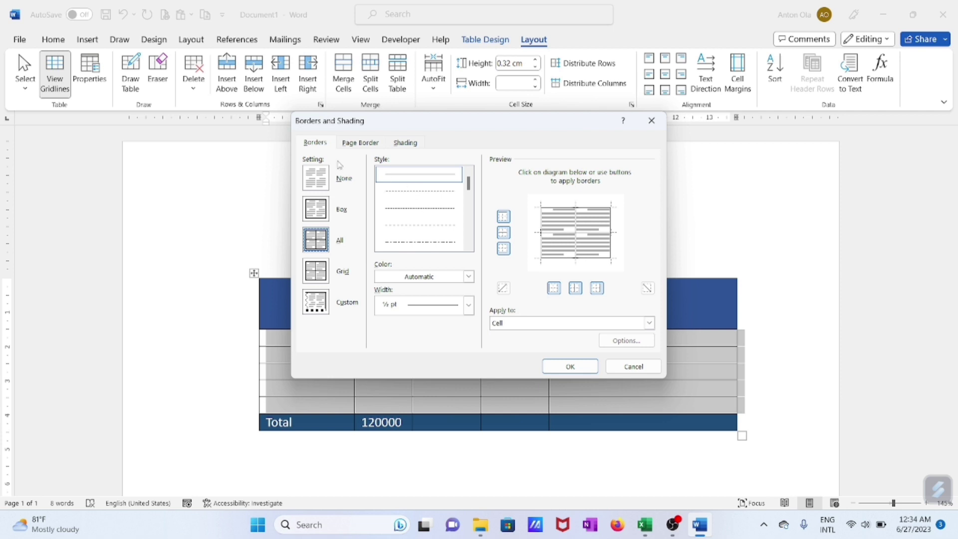
# - Give the data rows dashed ½ pt inside horizontal borders only, with no outer lines
pyautogui.click(411, 210)
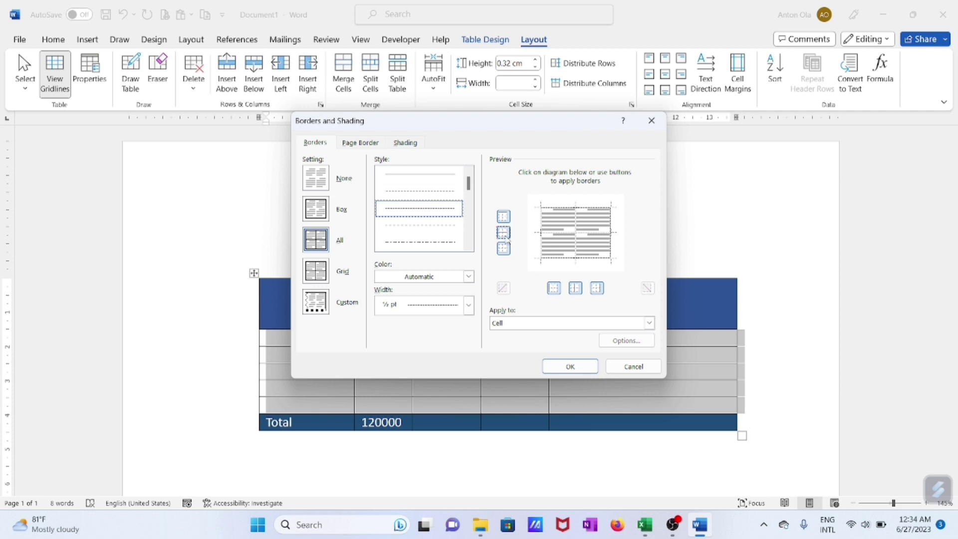
pyautogui.click(504, 233)
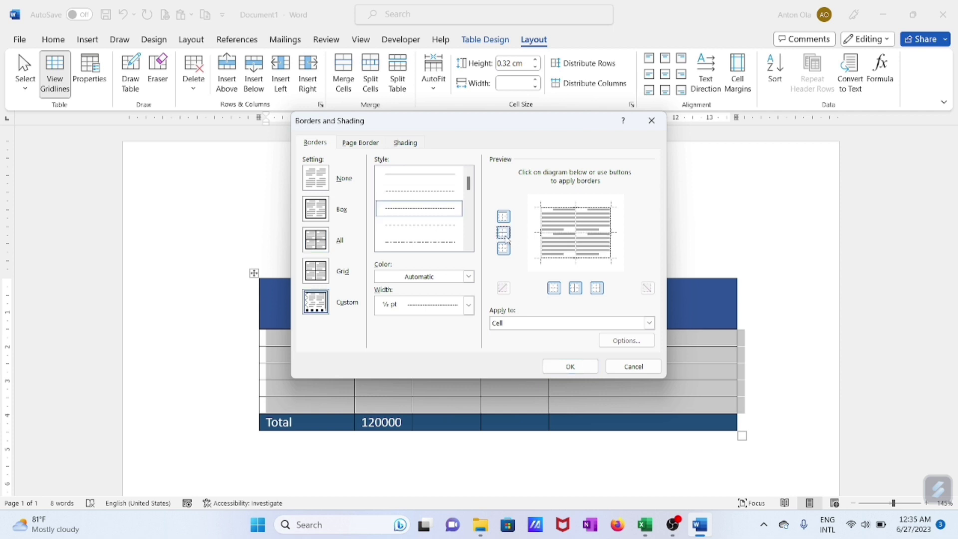
pyautogui.click(504, 232)
pyautogui.click(504, 232)
pyautogui.click(504, 233)
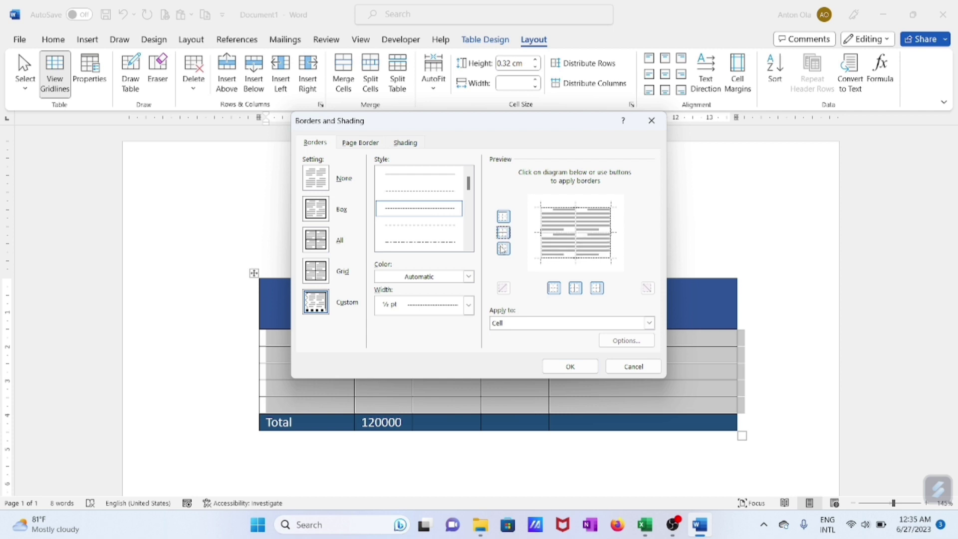
pyautogui.click(503, 249)
pyautogui.click(503, 250)
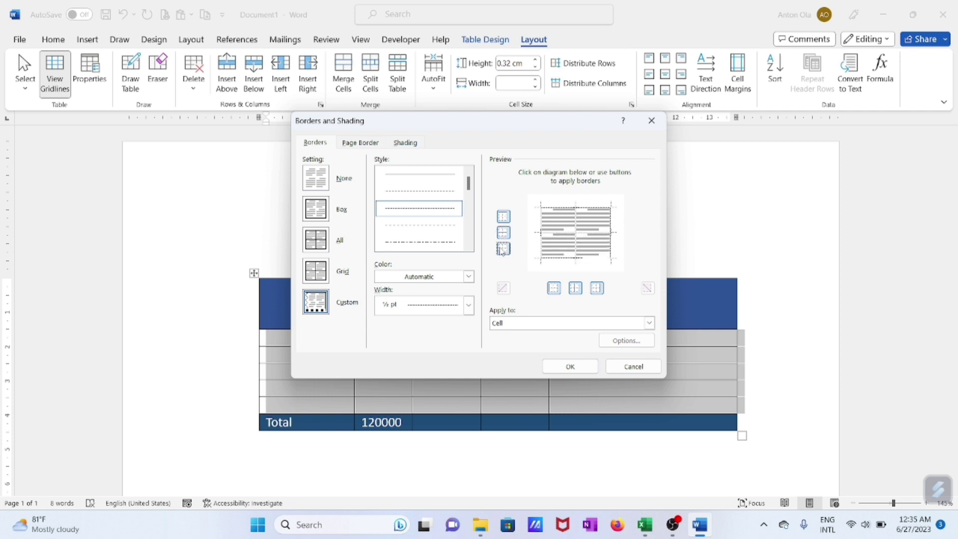
pyautogui.click(504, 216)
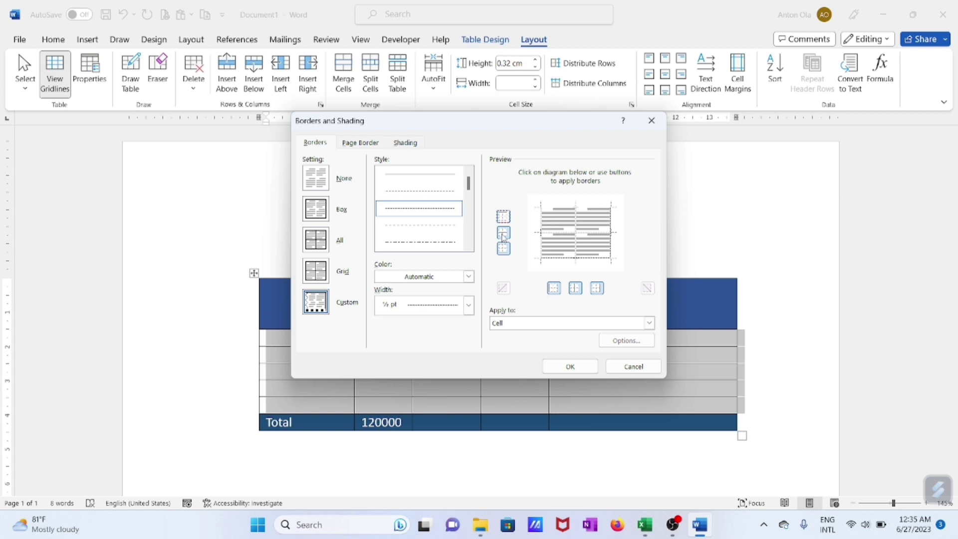
pyautogui.click(504, 234)
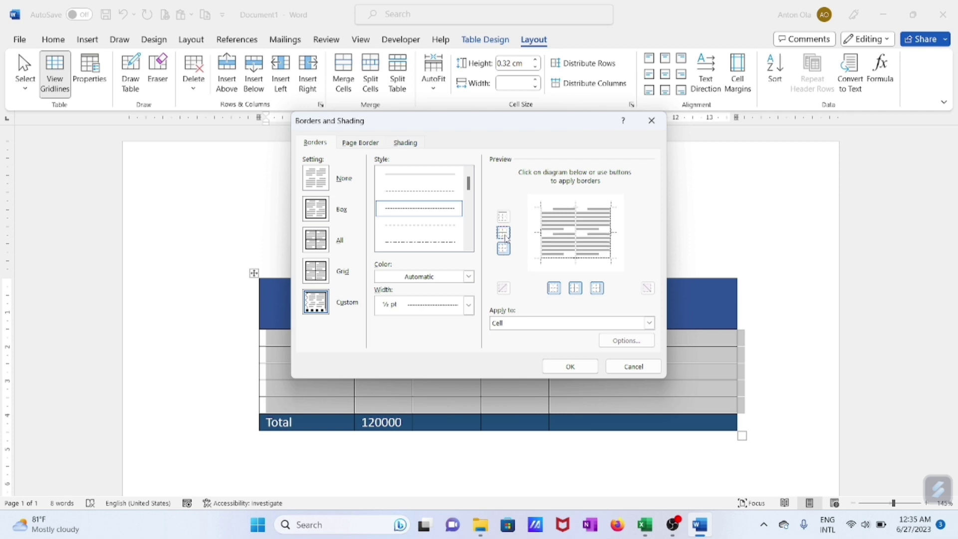
pyautogui.click(504, 250)
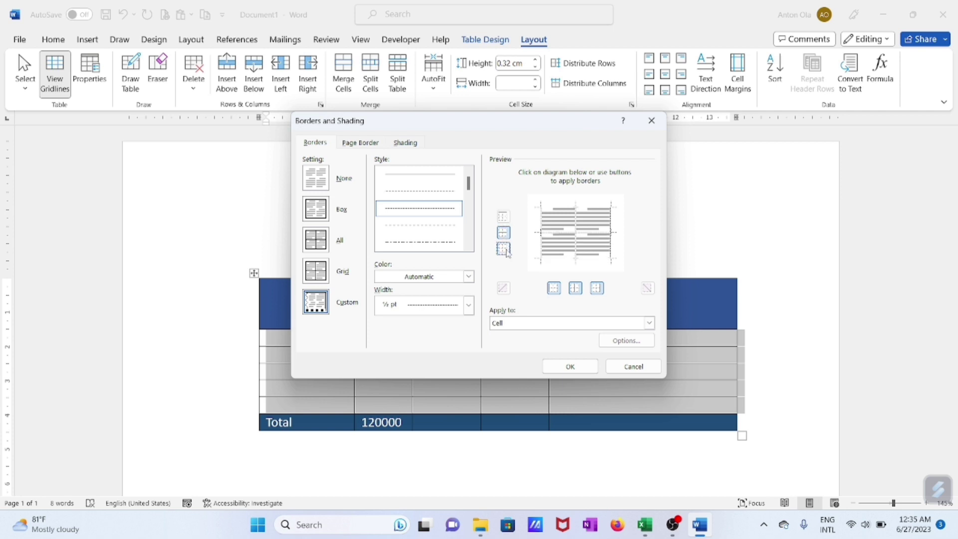
pyautogui.click(318, 183)
pyautogui.click(505, 234)
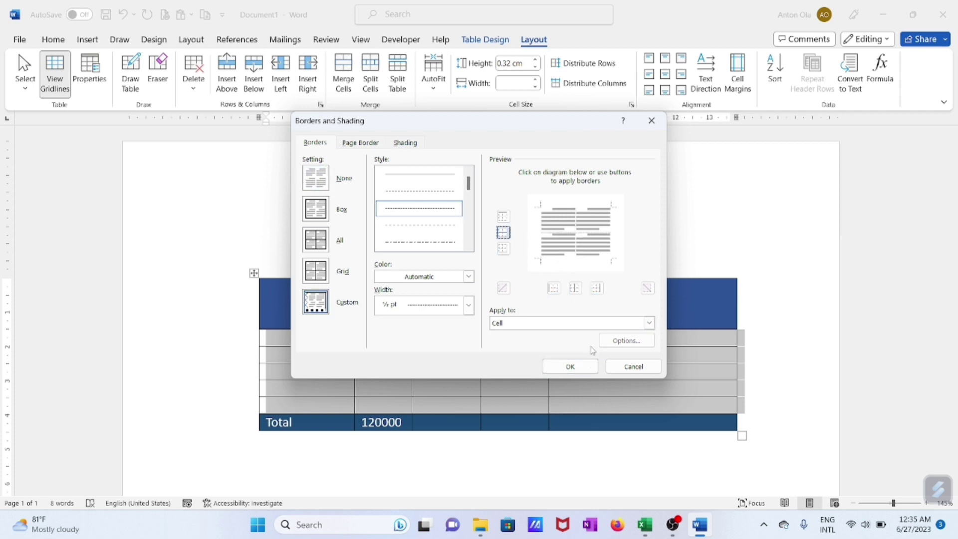
pyautogui.click(574, 372)
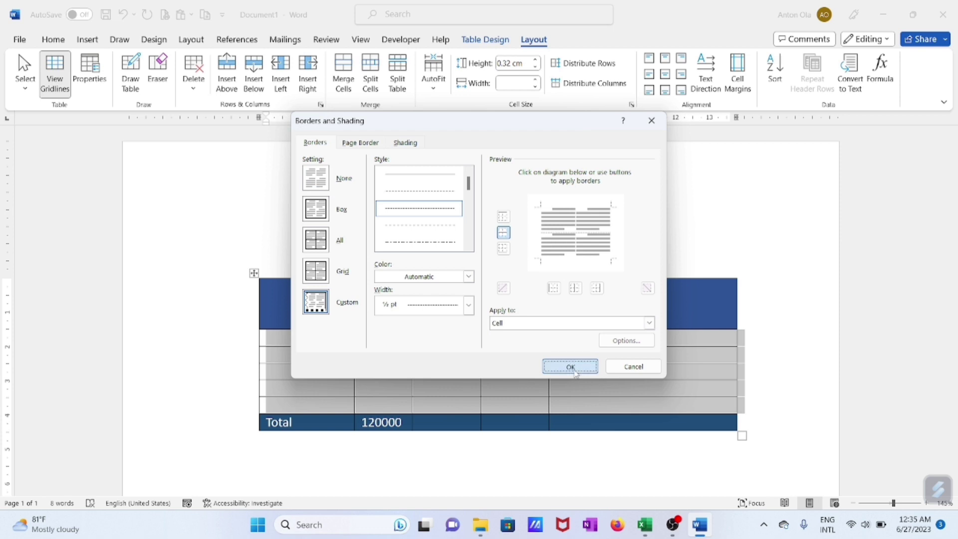
# - Select the five data rows and drag the table's right edge inward to narrow Progres
pyautogui.scroll(-1, 549, 349)
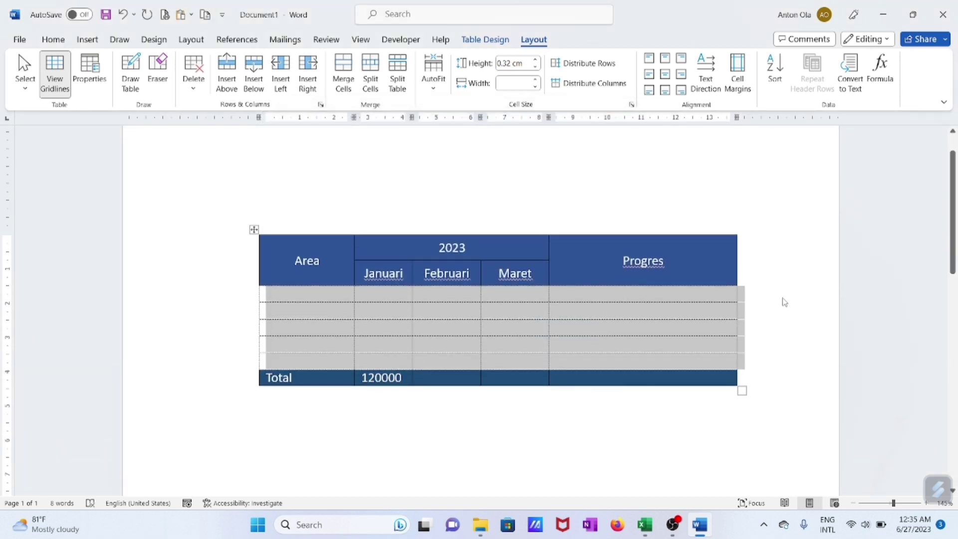
pyautogui.click(753, 283)
pyautogui.moveTo(278, 299)
pyautogui.mouseDown()
pyautogui.moveTo(524, 315)
pyautogui.moveTo(699, 362)
pyautogui.mouseUp()
pyautogui.moveTo(589, 359); pyautogui.dragTo(627, 342)
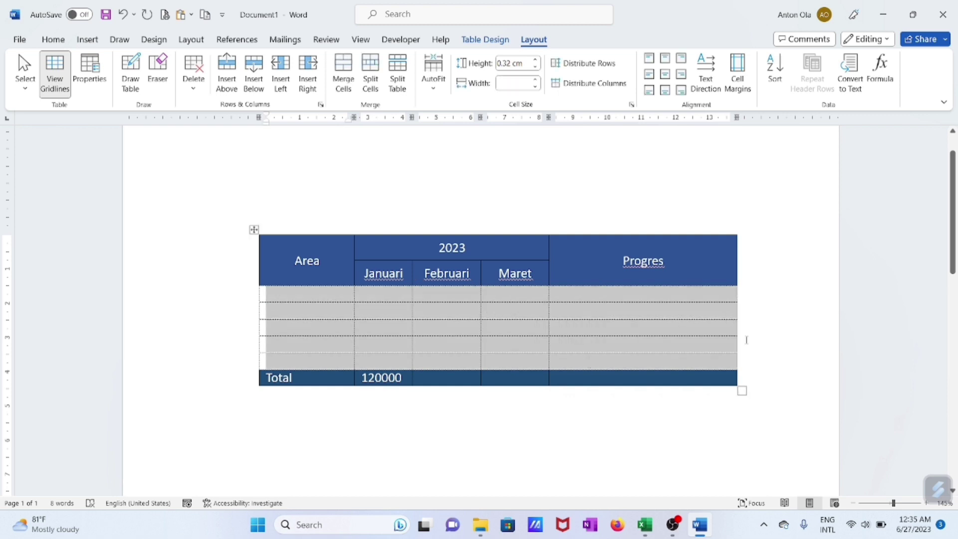
pyautogui.moveTo(737, 378)
pyautogui.mouseDown()
pyautogui.moveTo(657, 378)
pyautogui.moveTo(709, 410)
pyautogui.moveTo(617, 377)
pyautogui.moveTo(552, 376)
pyautogui.moveTo(762, 422)
pyautogui.moveTo(669, 402)
pyautogui.moveTo(755, 425)
pyautogui.moveTo(672, 406)
pyautogui.moveTo(738, 424)
pyautogui.moveTo(689, 425)
pyautogui.moveTo(715, 453)
pyautogui.moveTo(712, 432)
pyautogui.moveTo(719, 469)
pyautogui.moveTo(716, 431)
pyautogui.mouseUp()
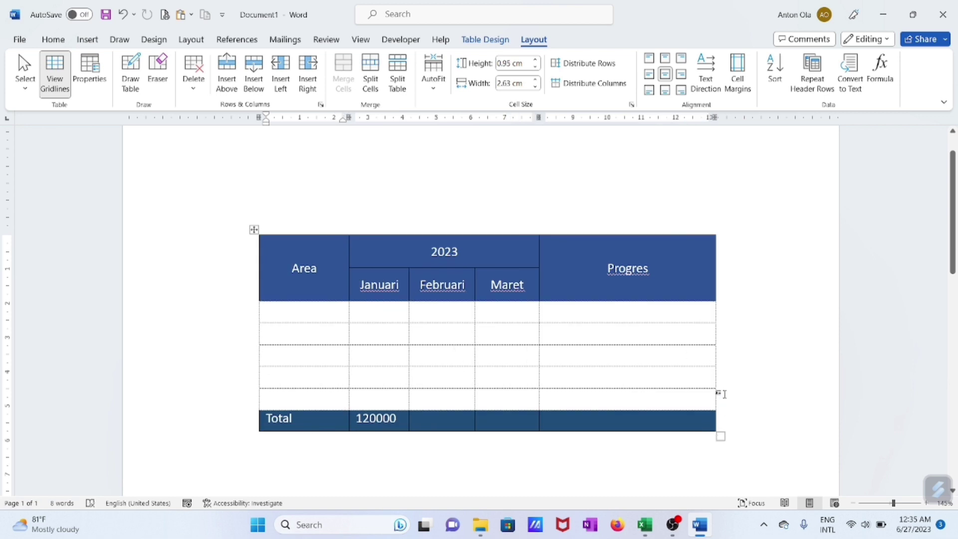
pyautogui.scroll(-1, 726, 395)
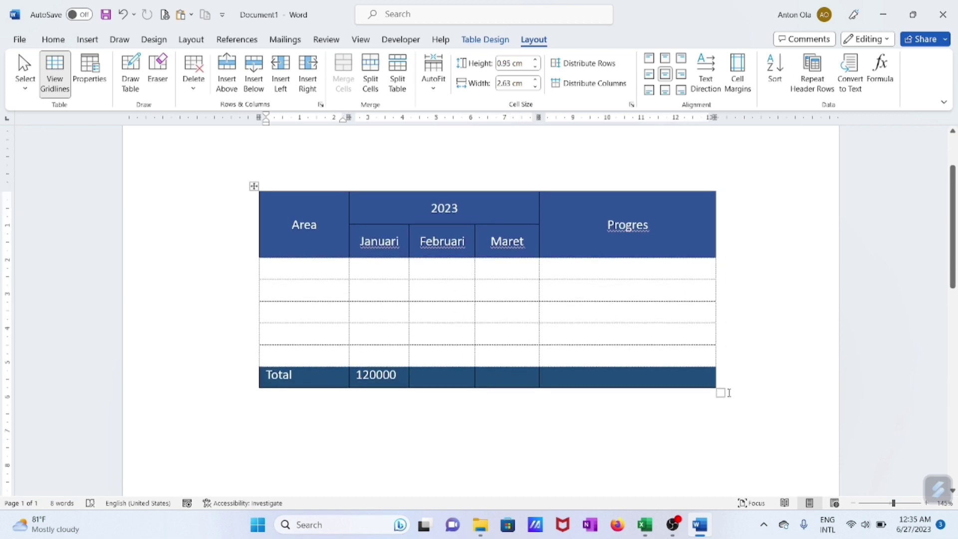